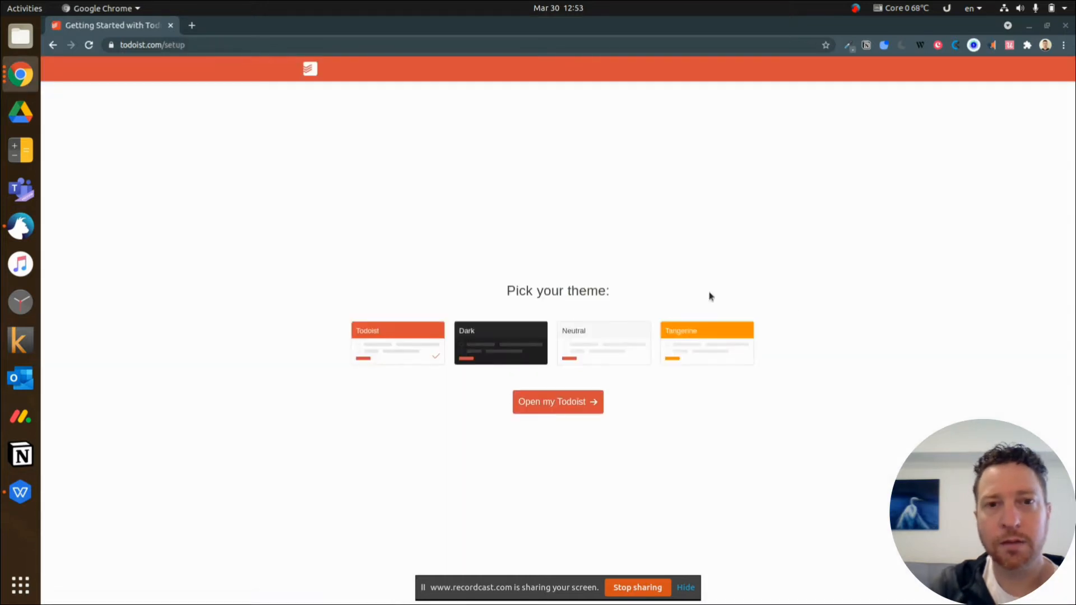
Finish the setup with the Tangerine theme and open the Welcome project
left_click(693, 343)
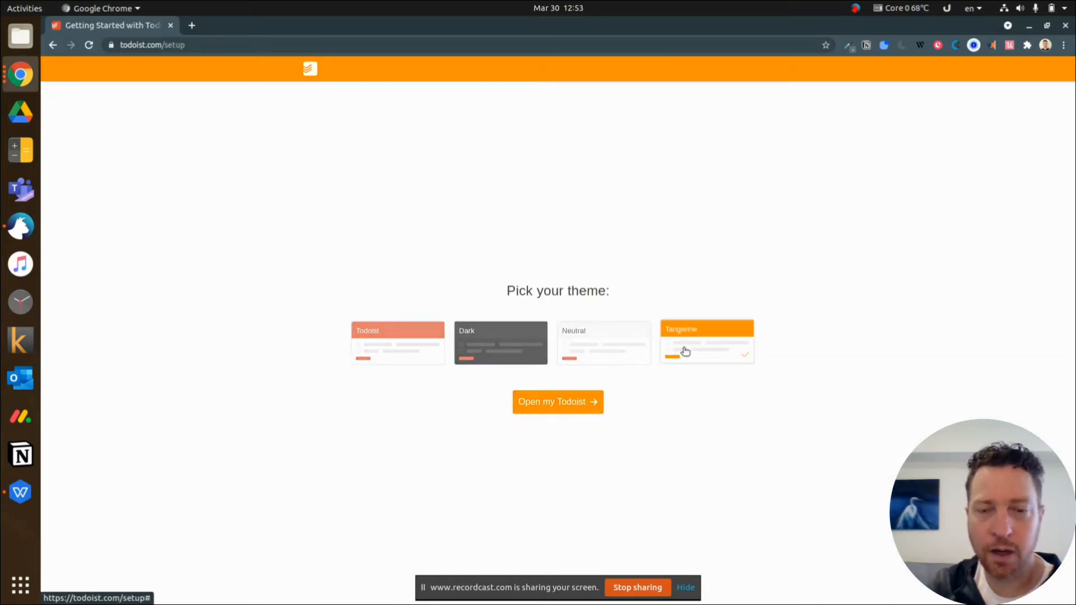
left_click(569, 401)
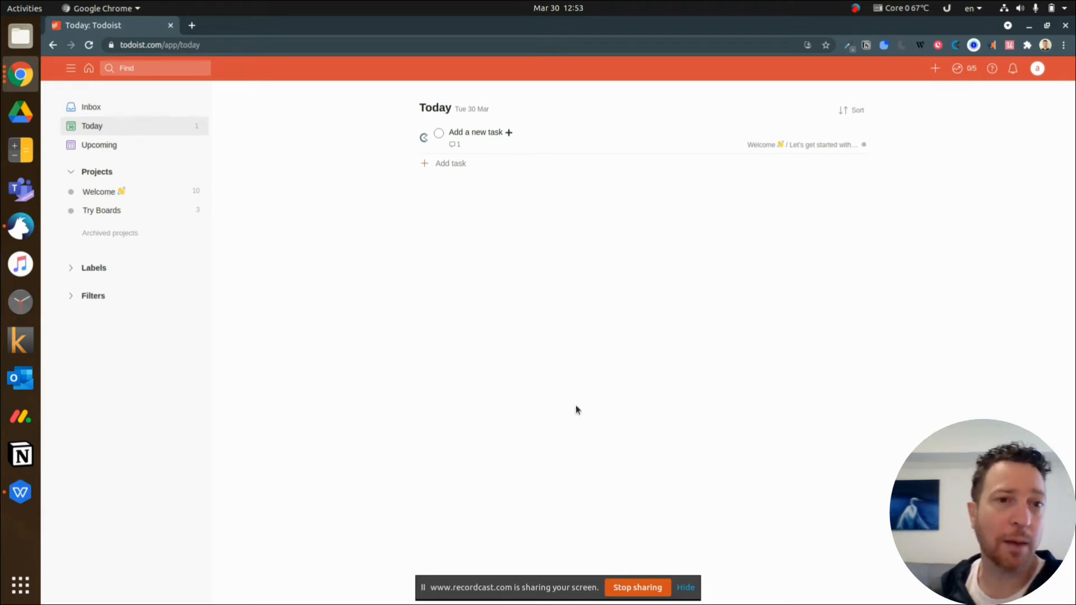
left_click(86, 193)
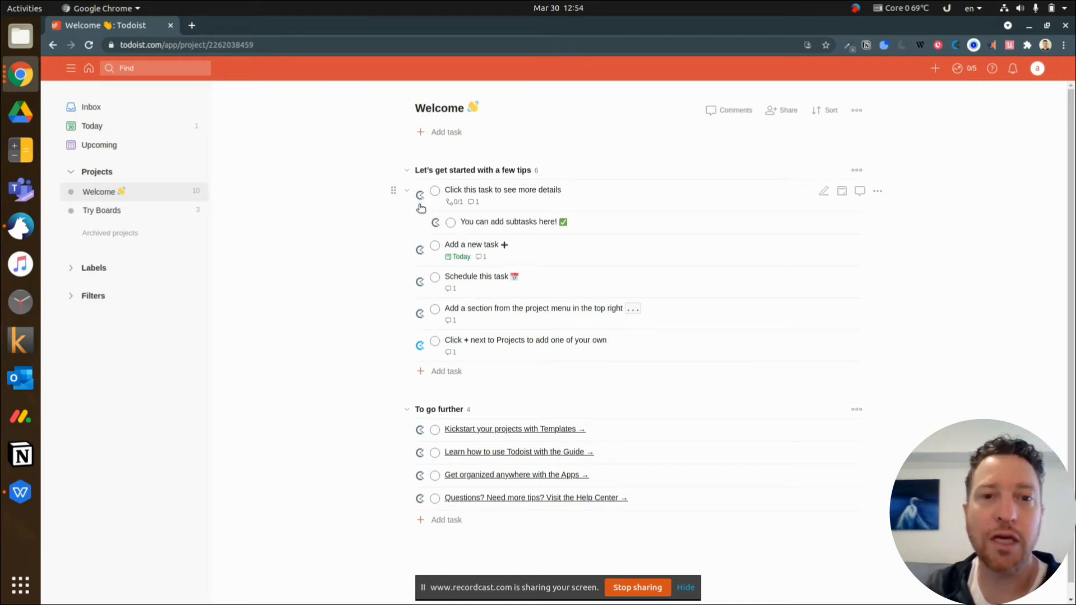
Add a sub-task named "sub task" to the "Click this task to see more details" task
left_click(515, 191)
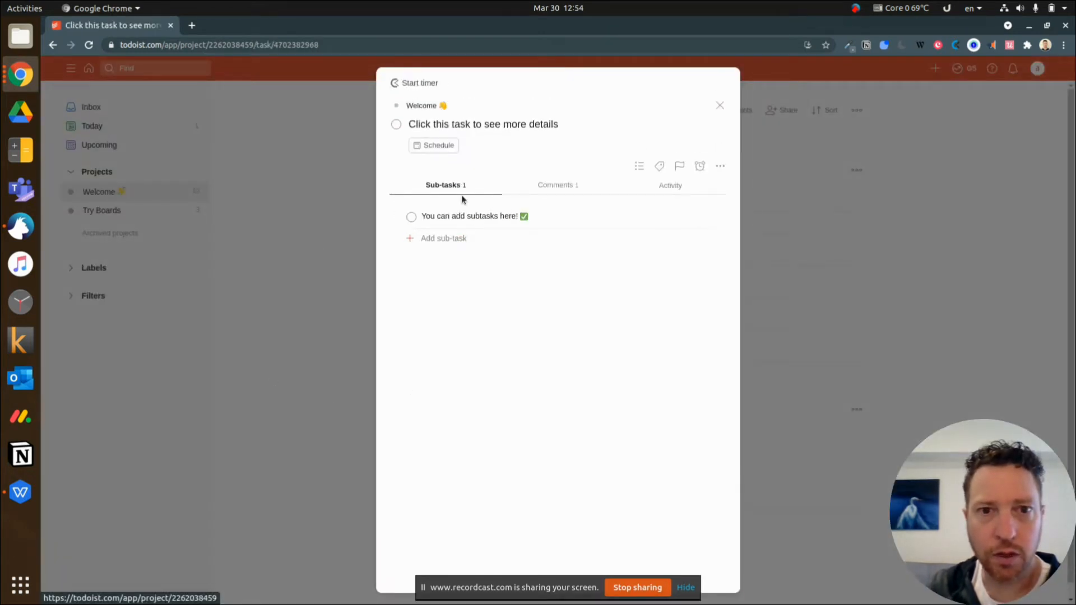
left_click(456, 240)
type("sub task")
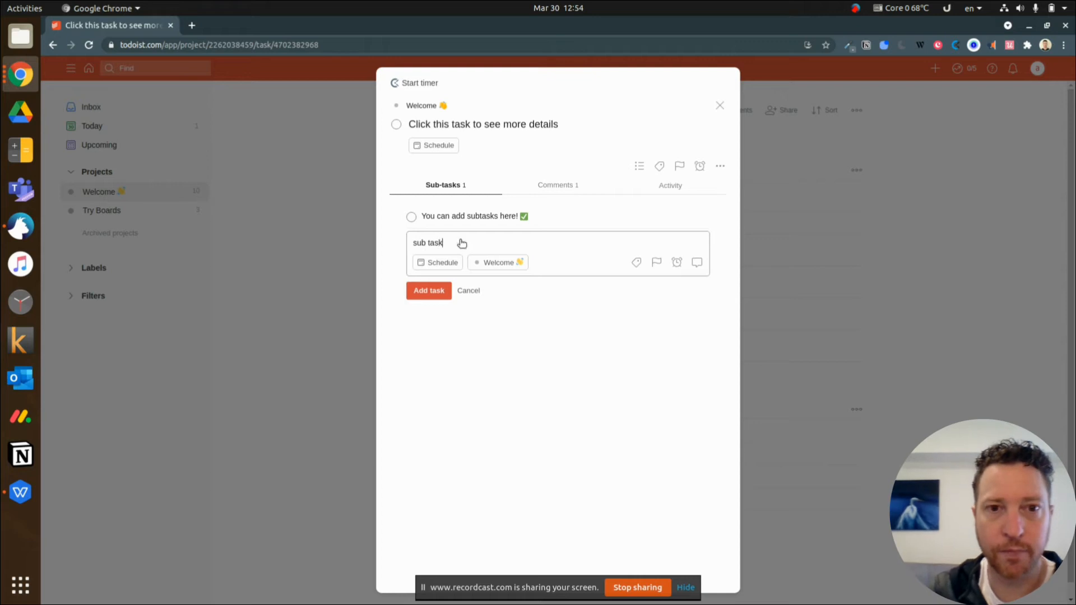
key("Return")
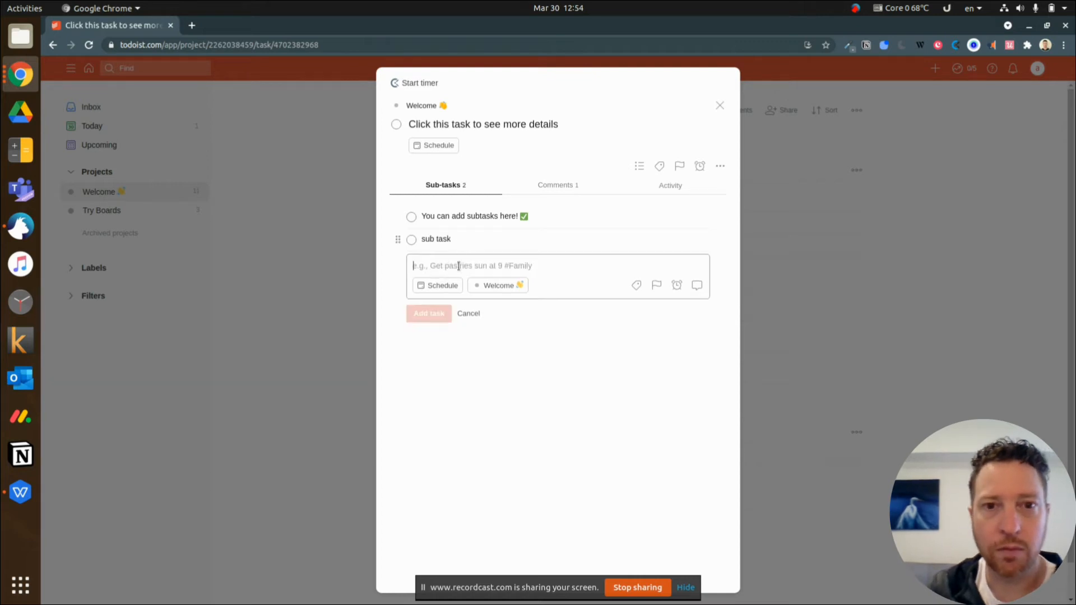
View the comments on the "Click this task to see more details" task, mark it complete and close it
left_click(572, 184)
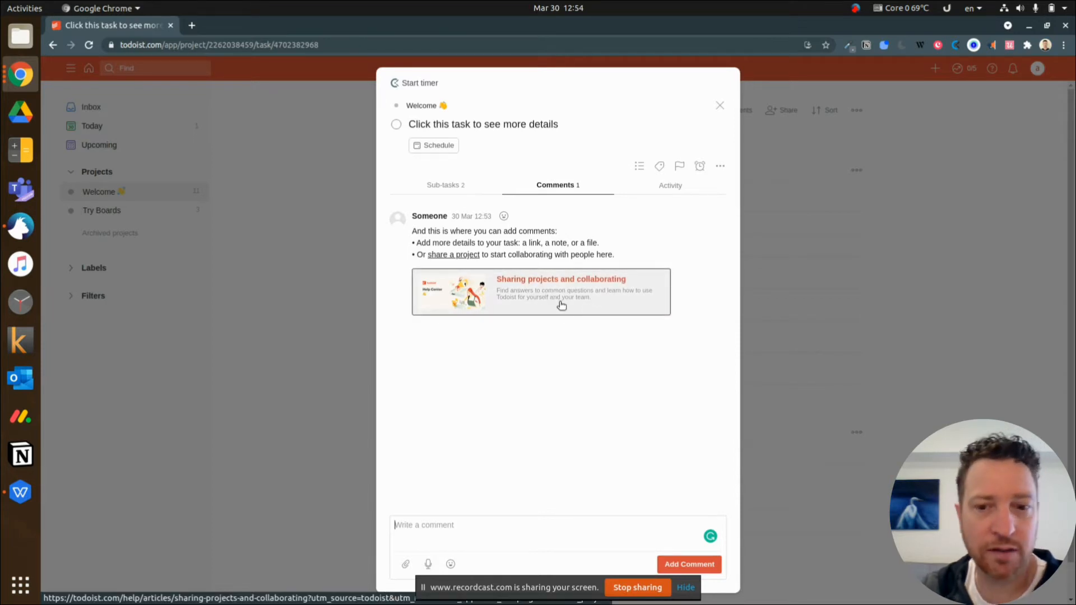
left_click(396, 126)
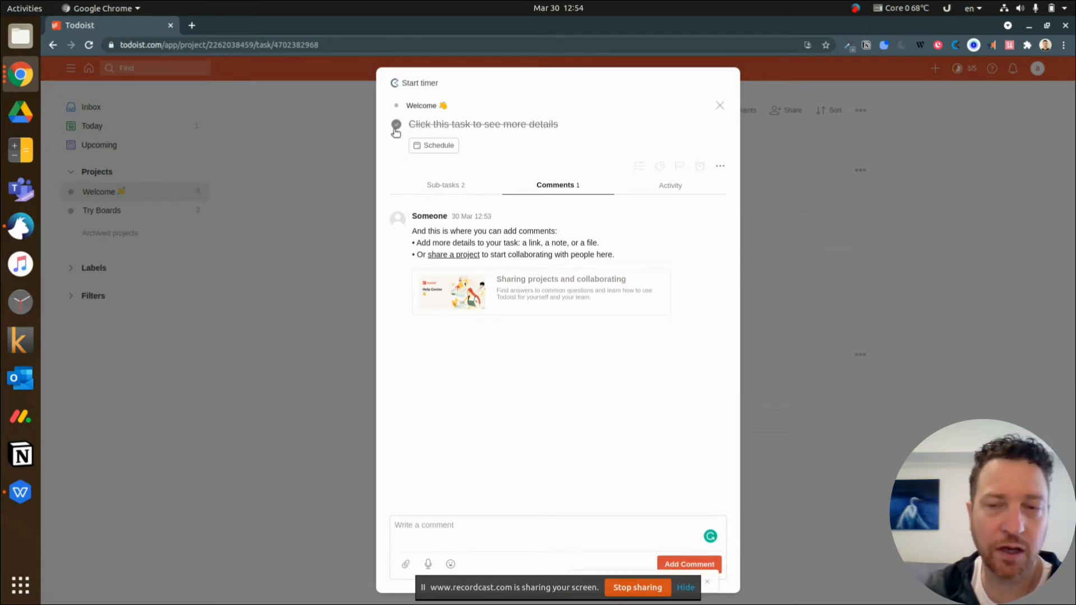
left_click(720, 106)
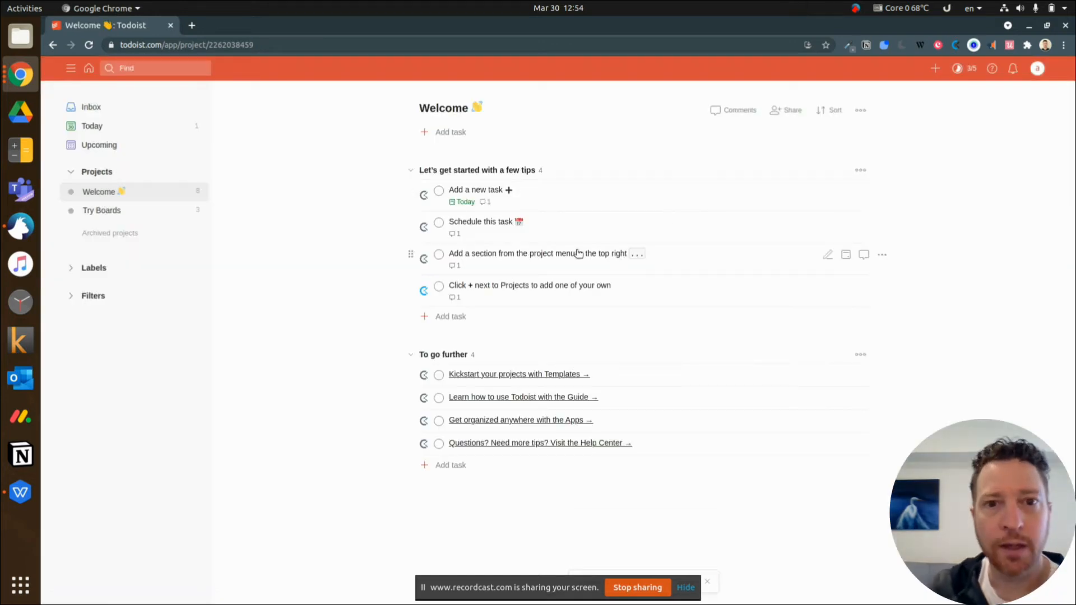
Read the comment on the "Schedule this task" task and add the due date "tomorrow" to the task name
left_click(483, 226)
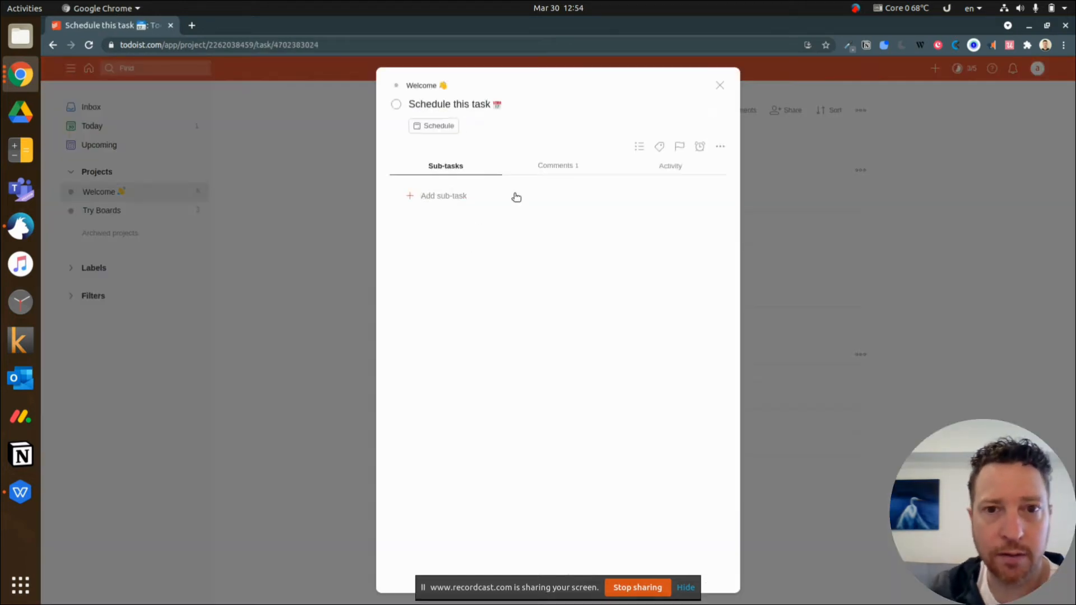
left_click(555, 176)
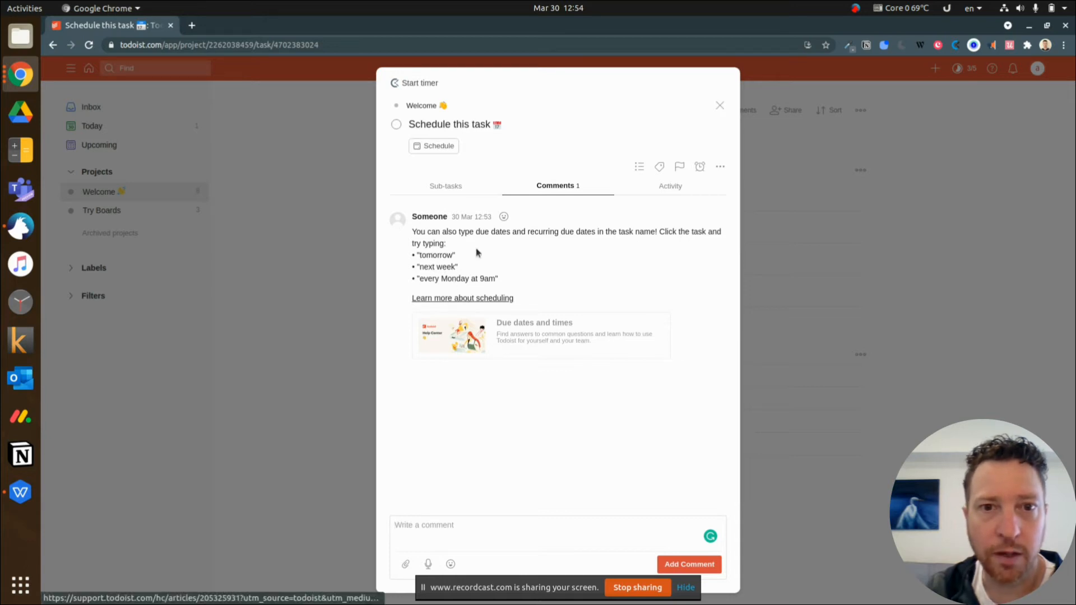
left_click(521, 123)
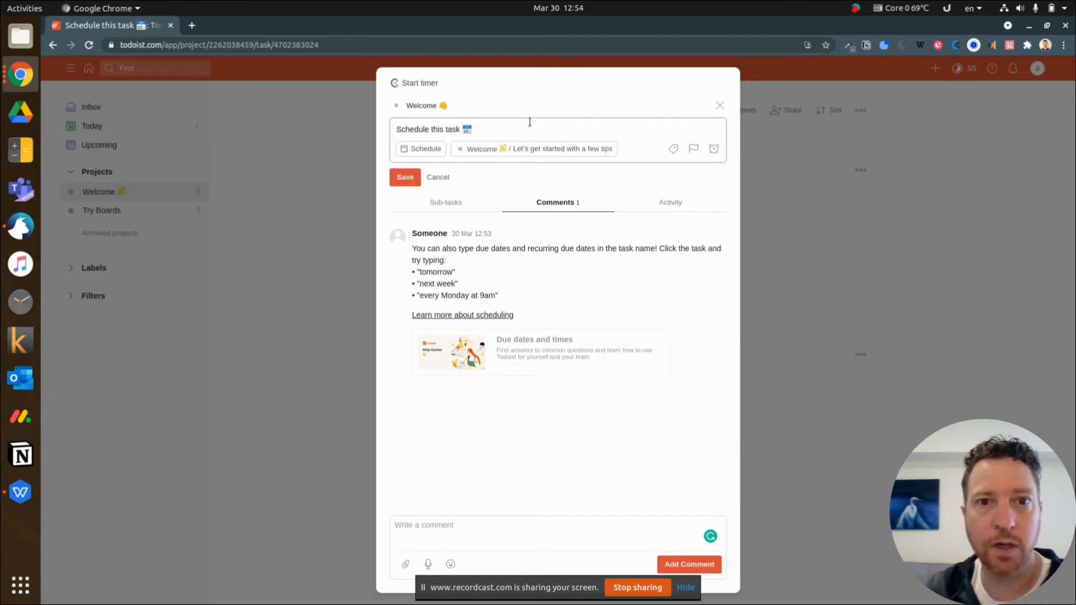
type("tomorrow")
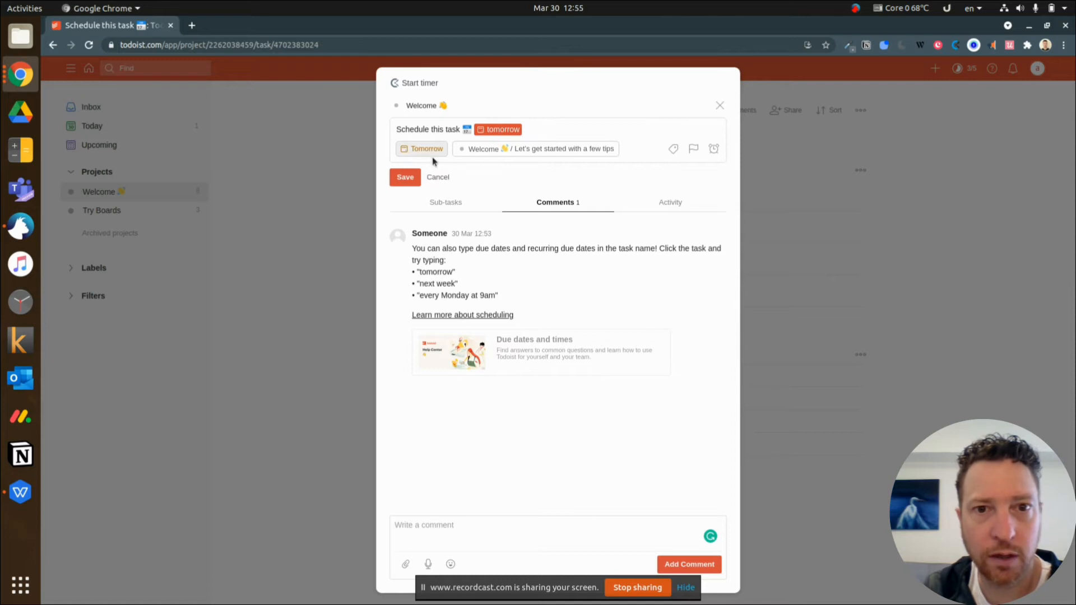
Reschedule the task to next week, save it, and close it as completed
left_click(416, 150)
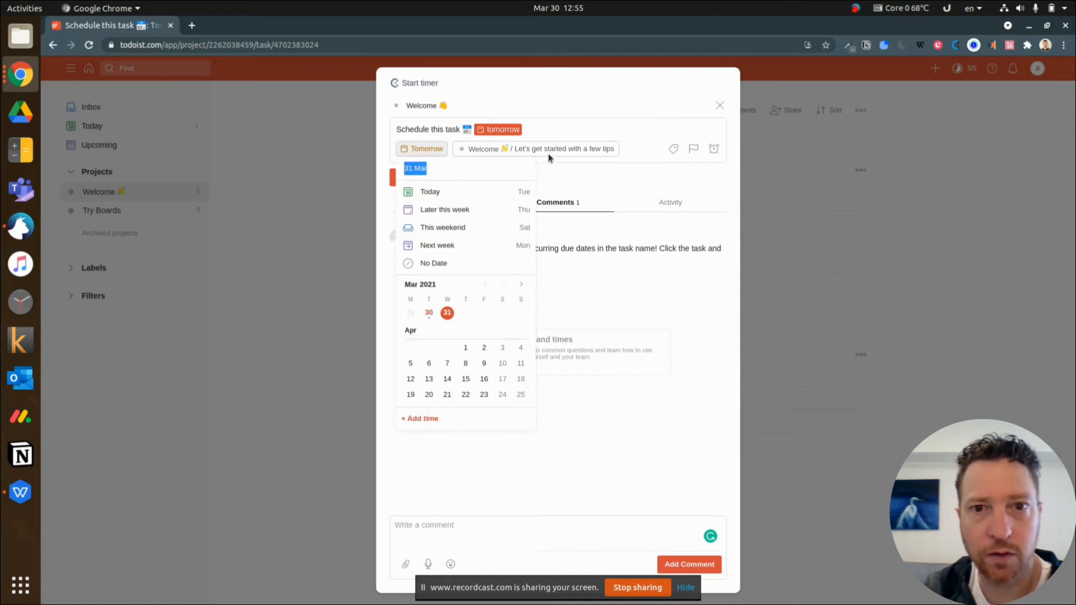
left_click(438, 248)
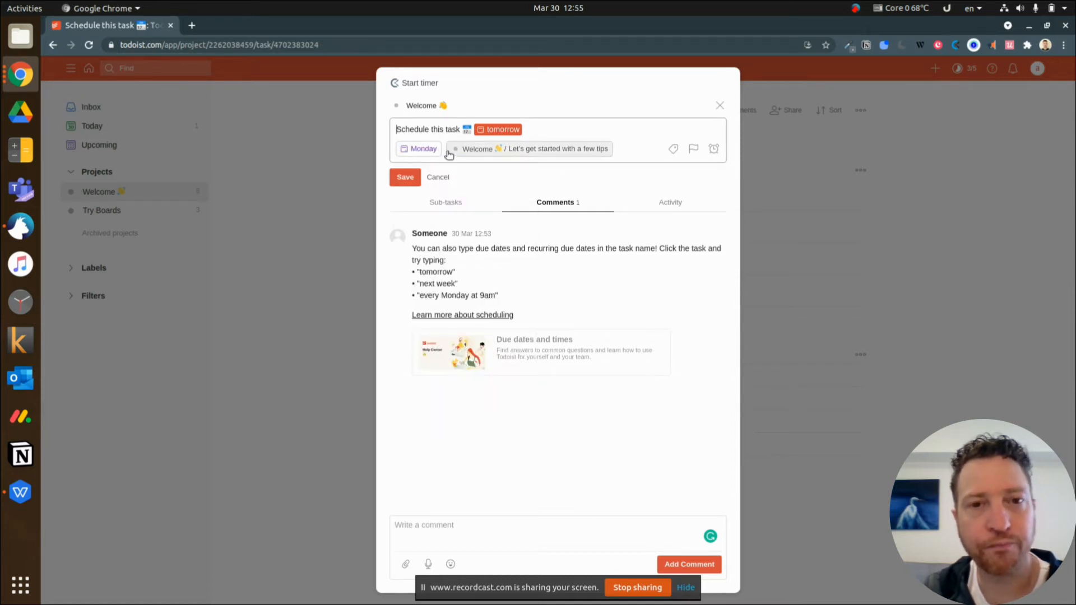
left_click(406, 178)
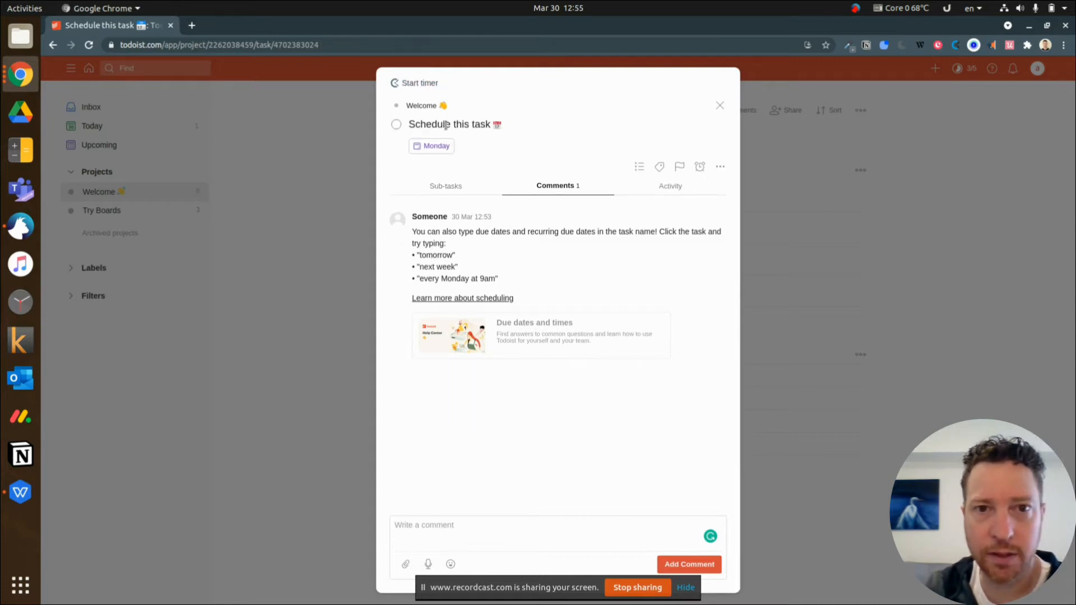
left_click(395, 124)
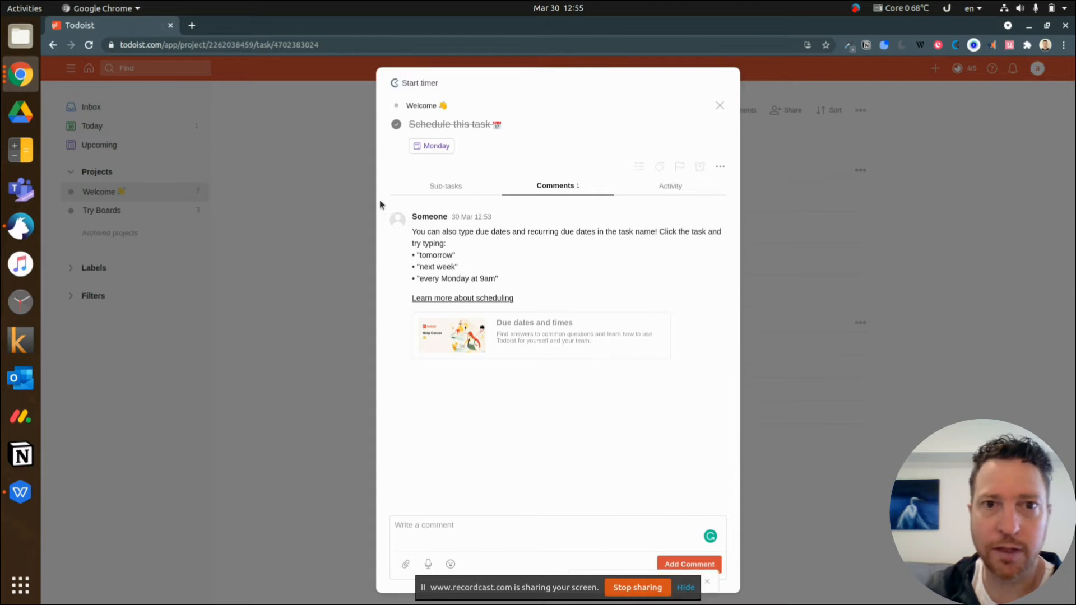
left_click(719, 105)
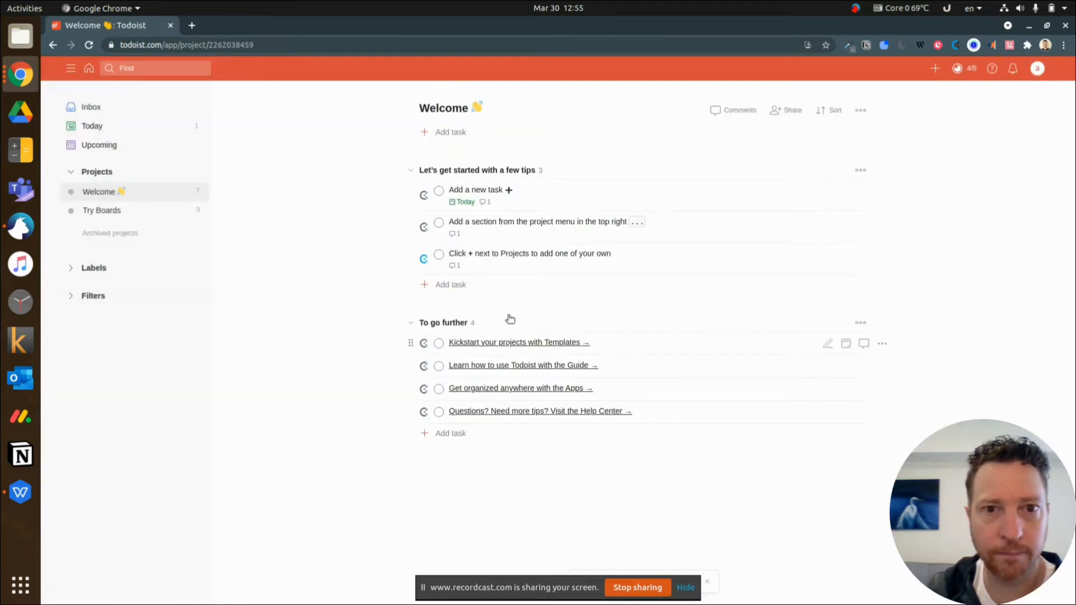
Read the comment on the "Add a new task" task for the task-creation shortcut
left_click(487, 206)
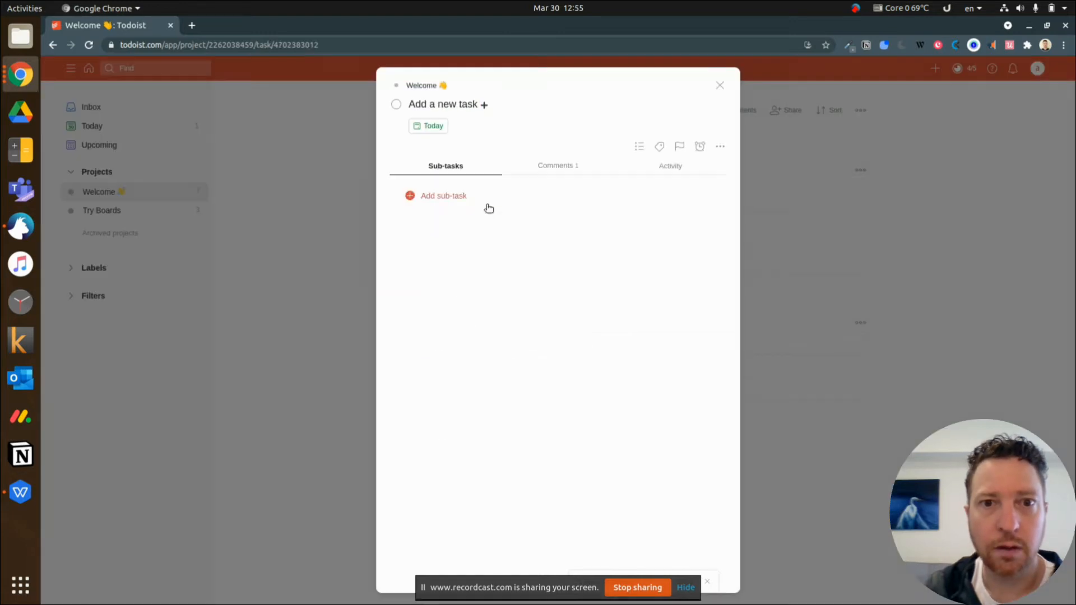
left_click(574, 167)
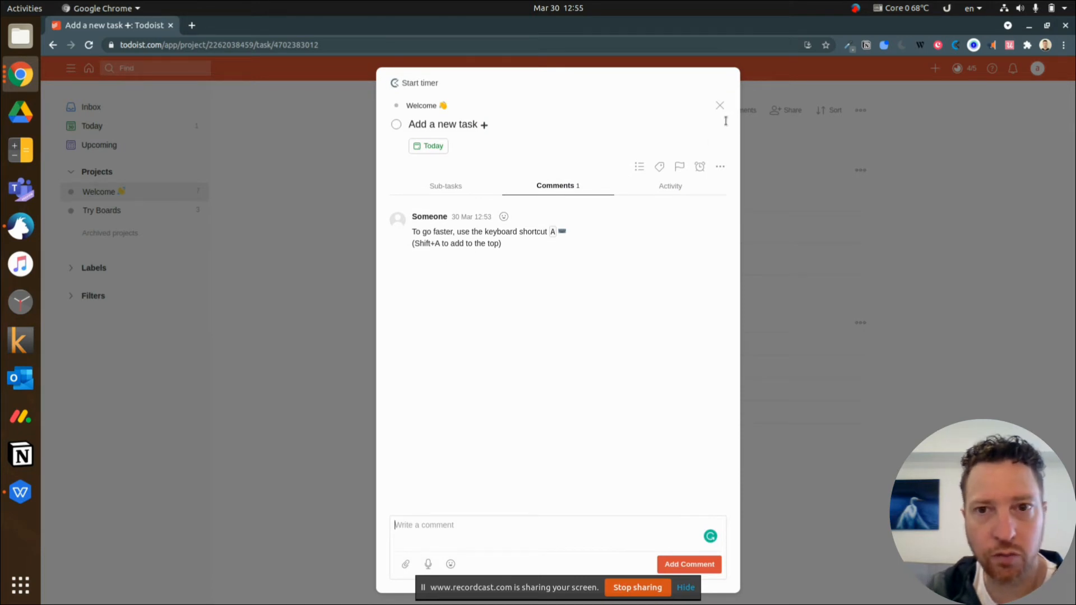
left_click(719, 106)
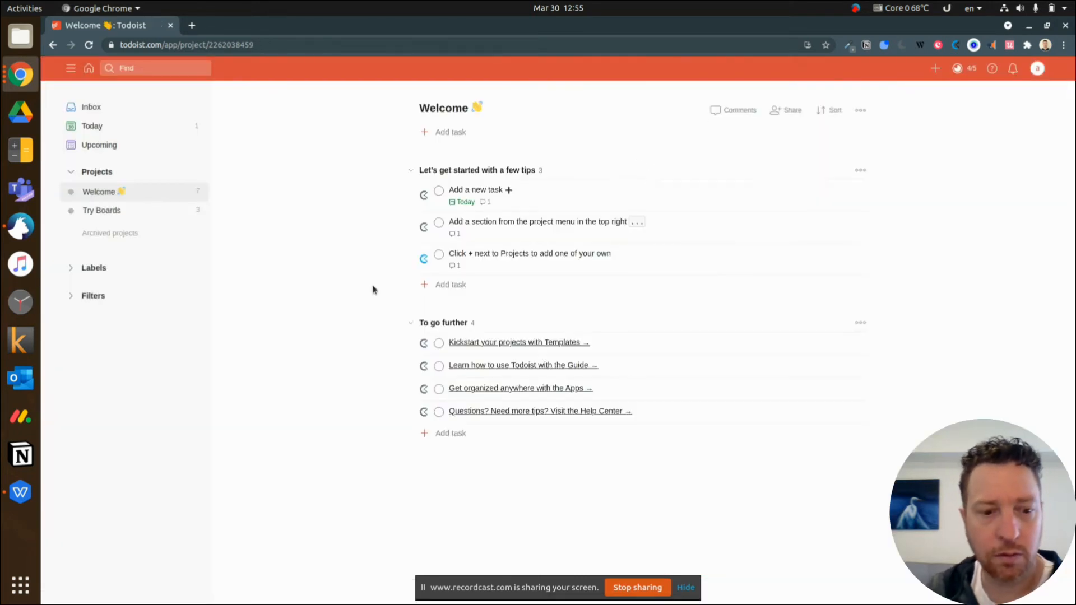
Add a task named "Click Shift+A to create a new task" to the Welcome project, outside its sections
key("a")
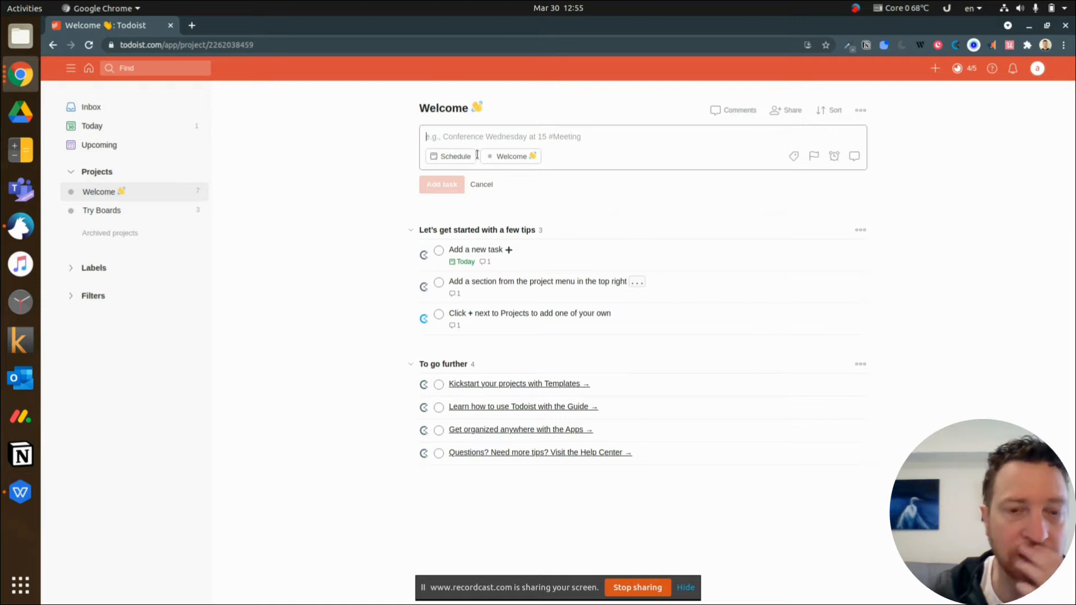
type("nice one")
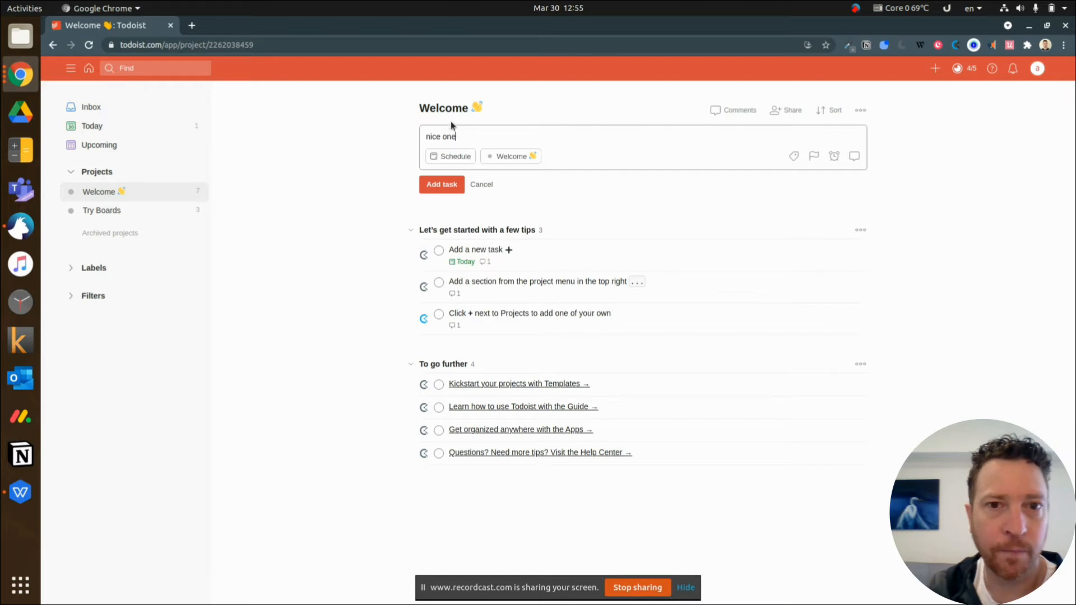
triple_click(443, 137)
type("C")
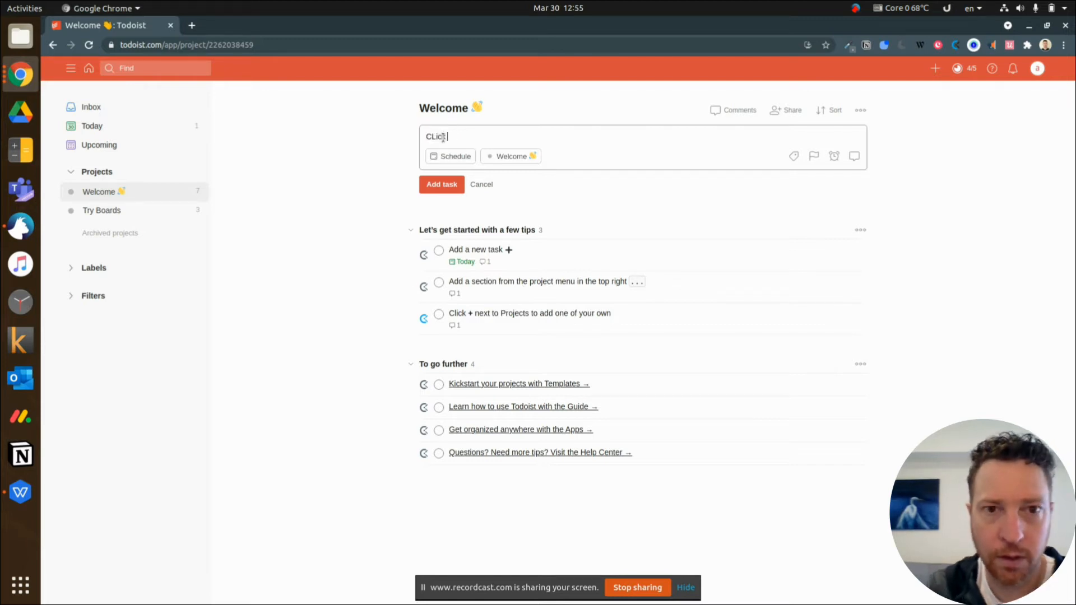
type("li")
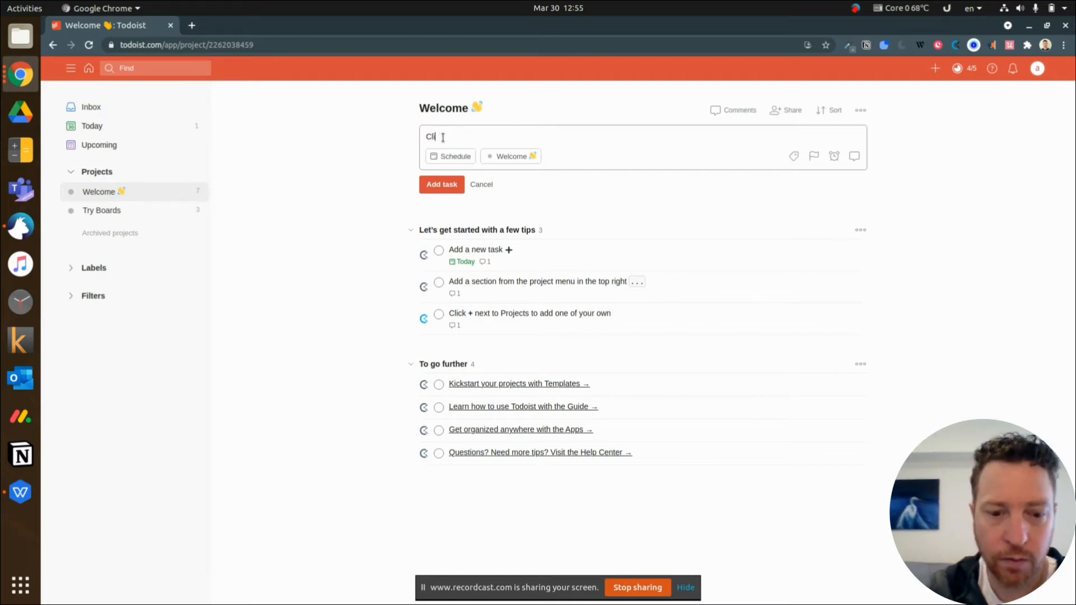
type("ck Shift+A to create a")
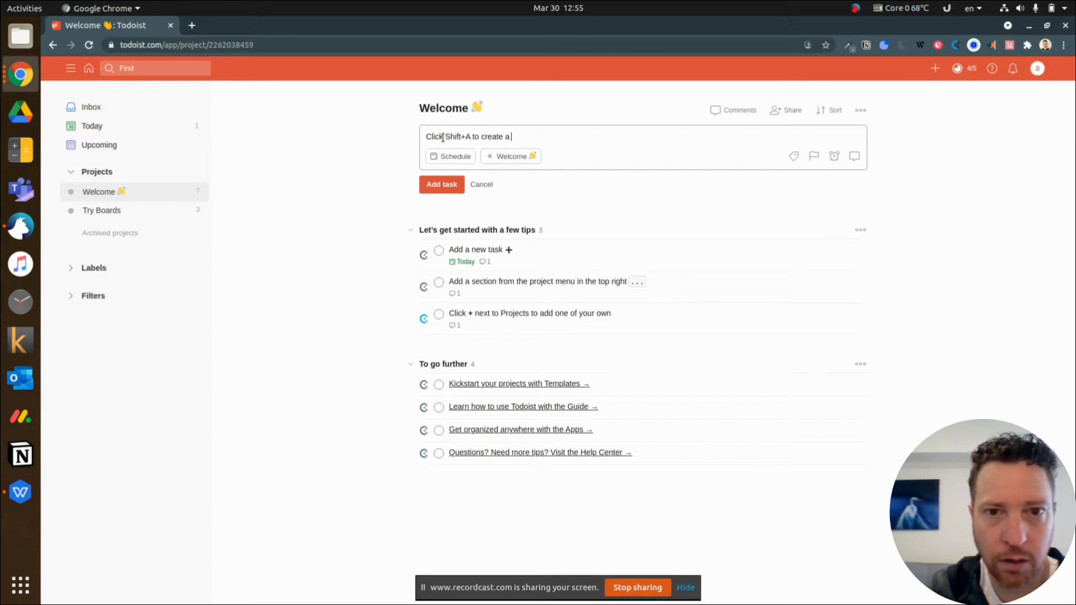
type(" new task")
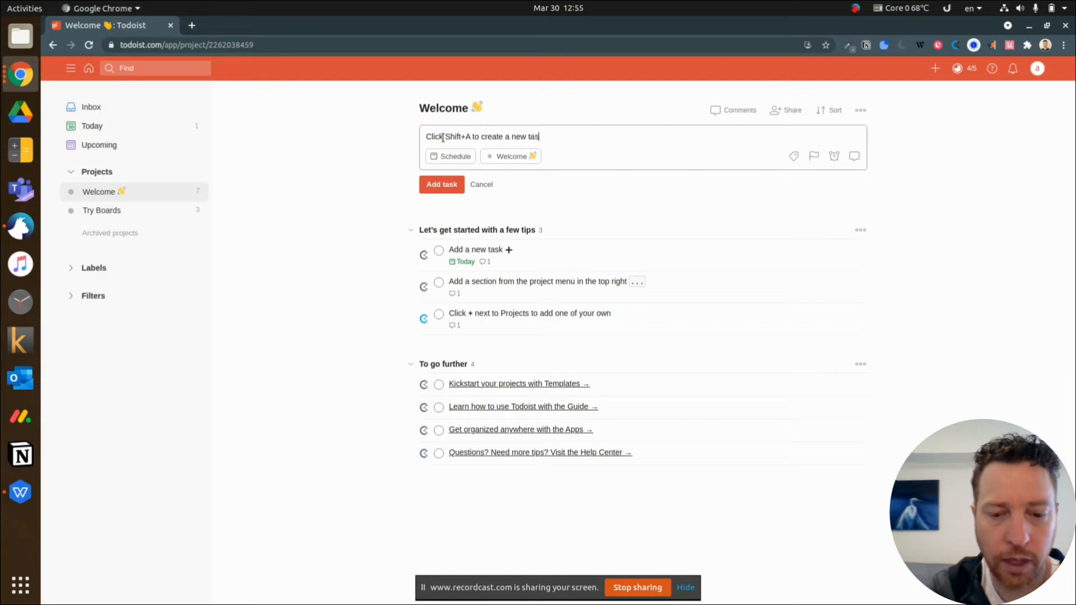
left_click(442, 185)
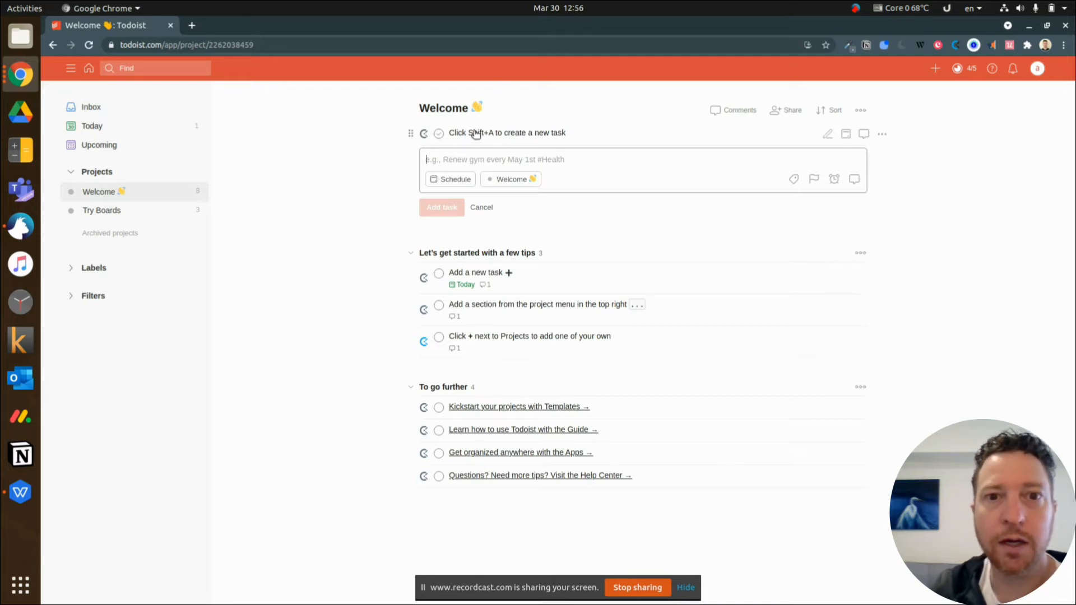
Mark the tasks "Click Shift+A to create a new task" and "Add a new task" as complete
left_click(438, 134)
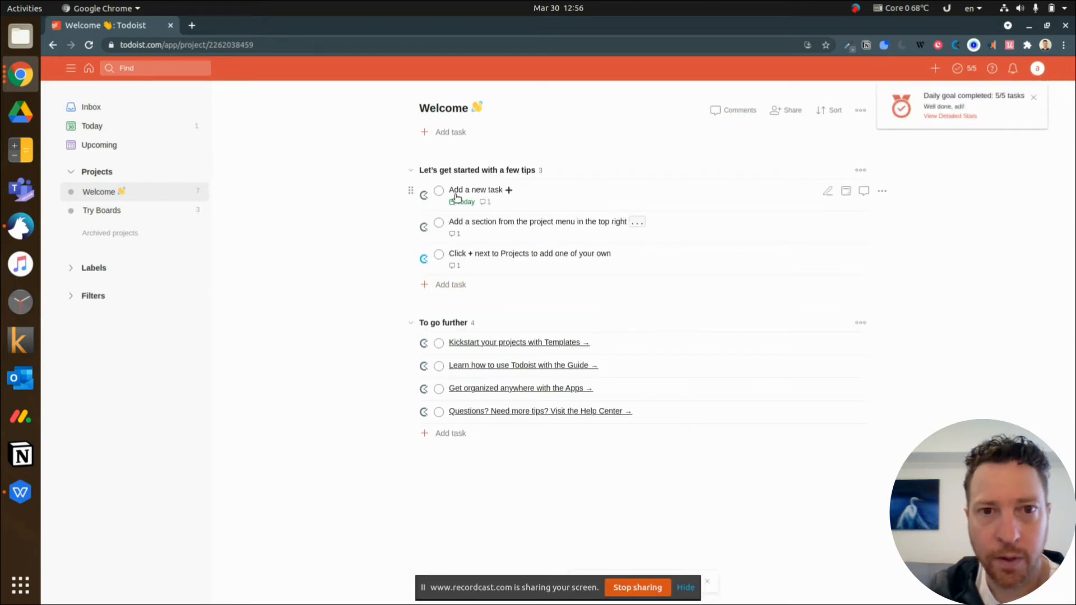
left_click(439, 191)
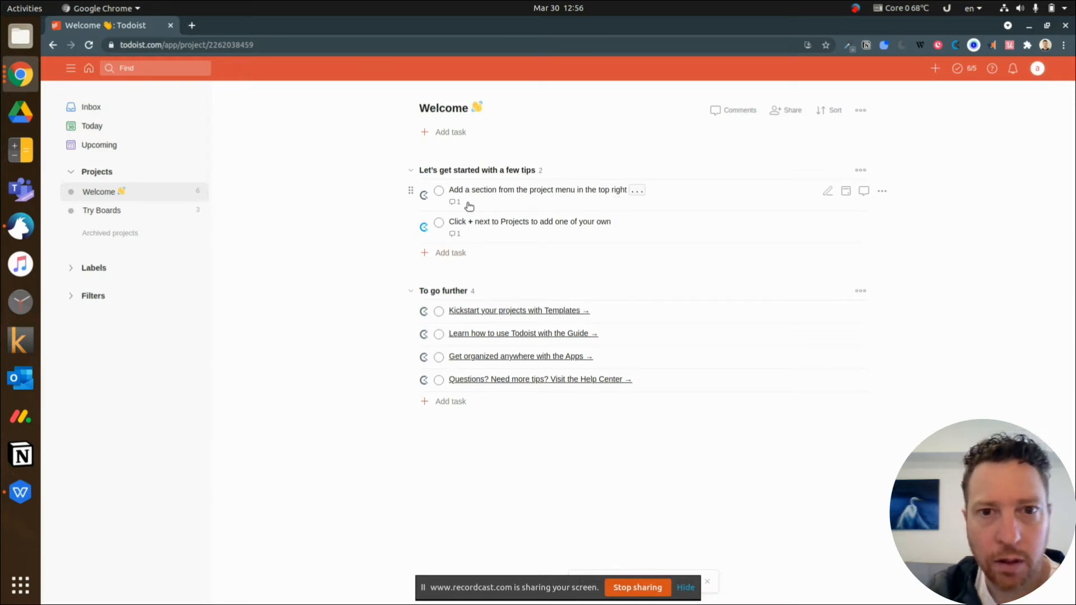
Add a new section named "Not urgent" to the Welcome project
left_click(861, 110)
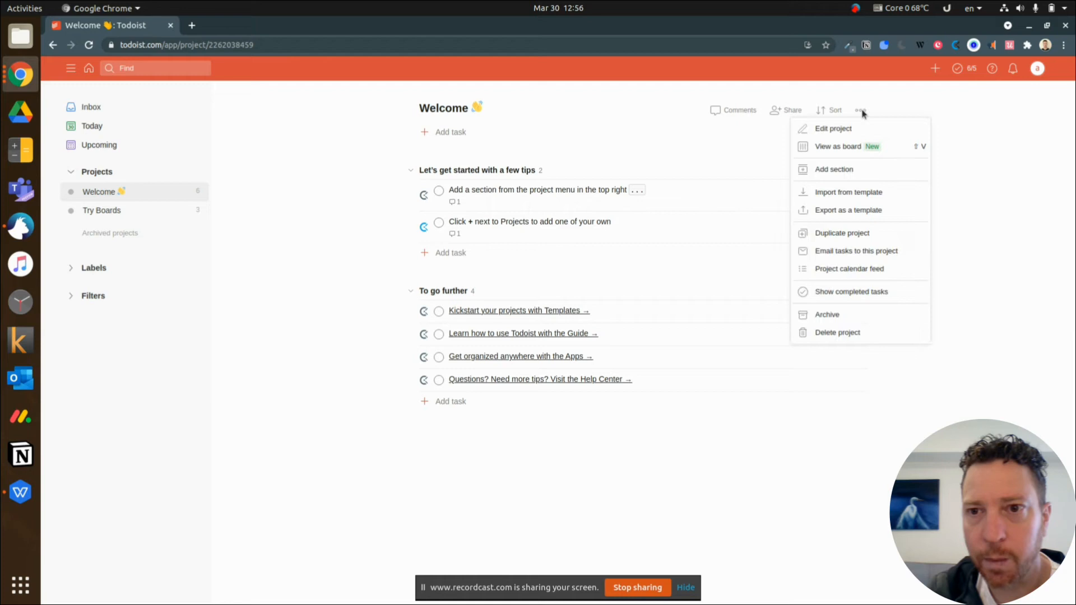
left_click(835, 170)
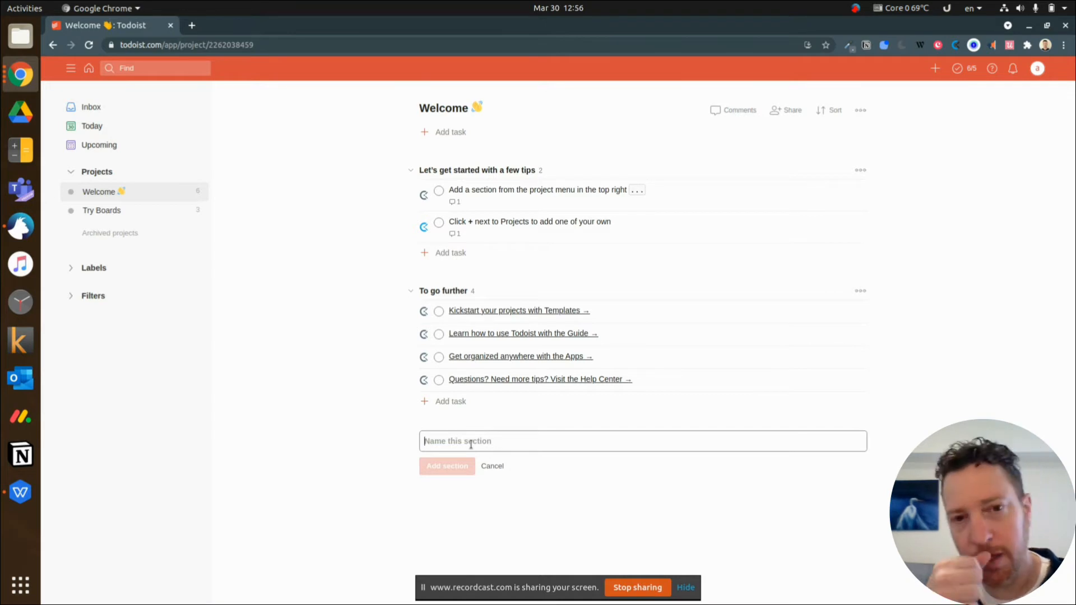
type("Not")
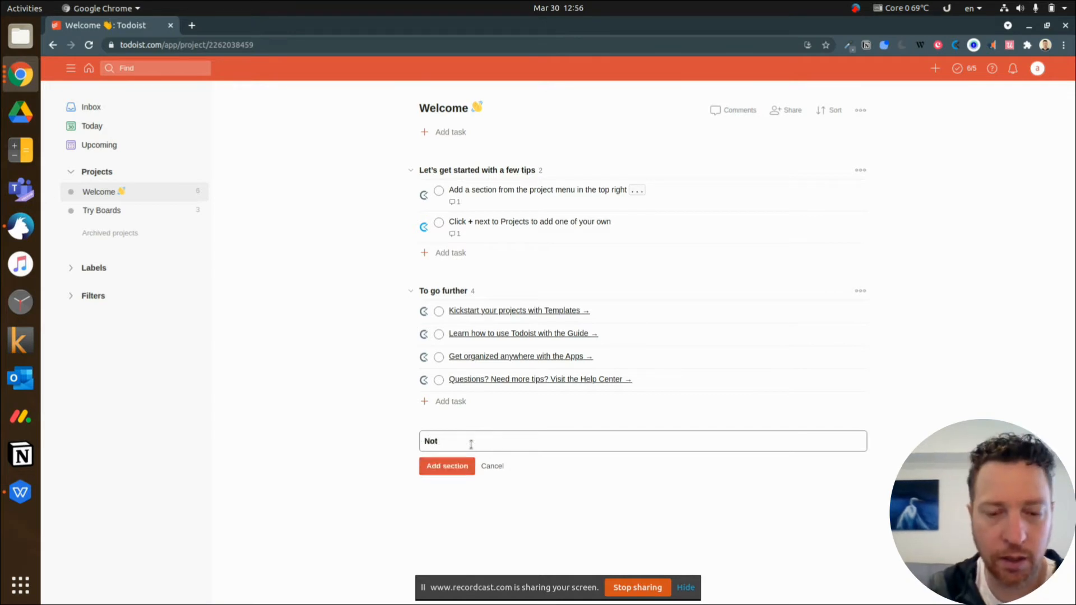
type(" urgent")
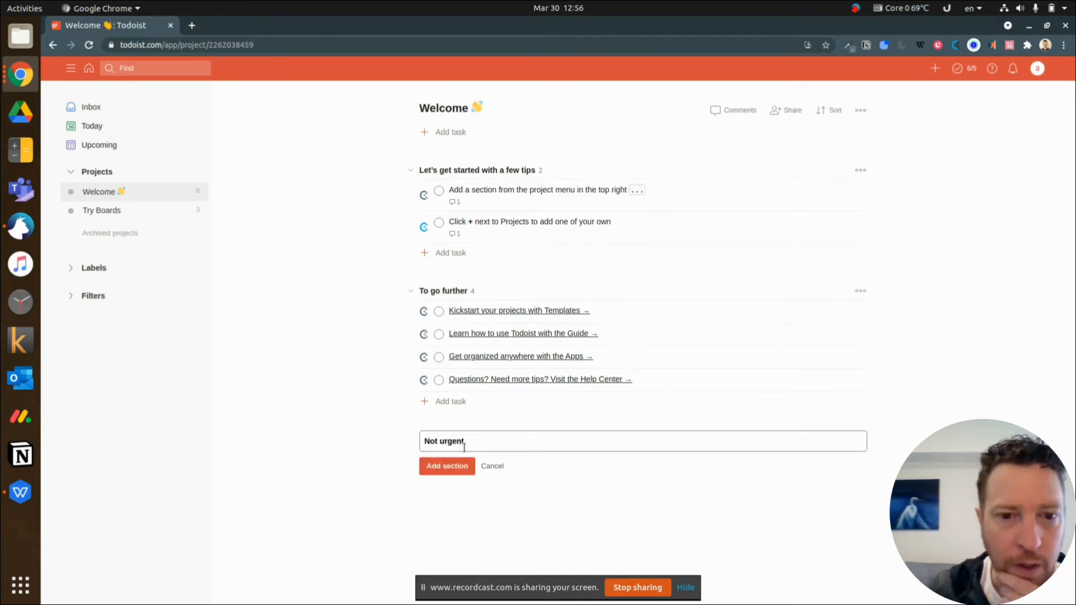
left_click(452, 473)
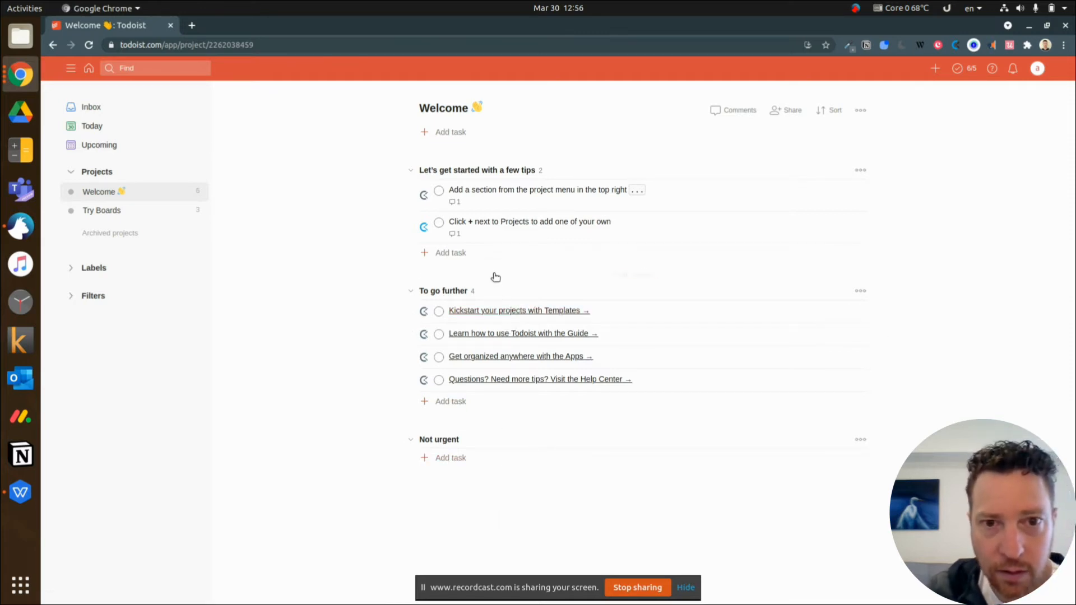
Review the comment, activity and task options of "Add a section from the project menu in the top right", and mark the task complete
left_click(536, 193)
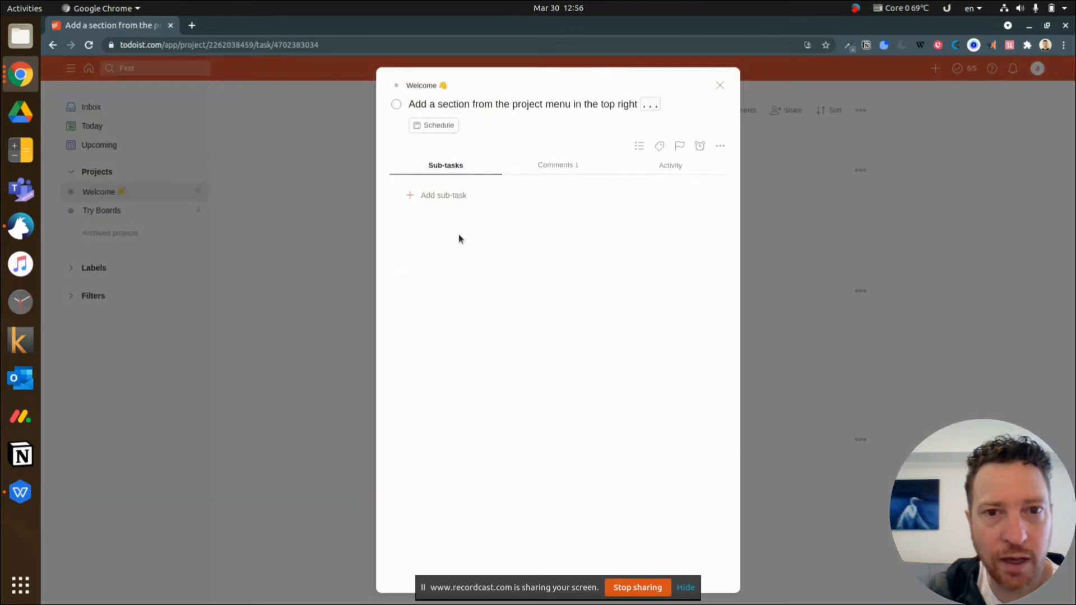
left_click(547, 184)
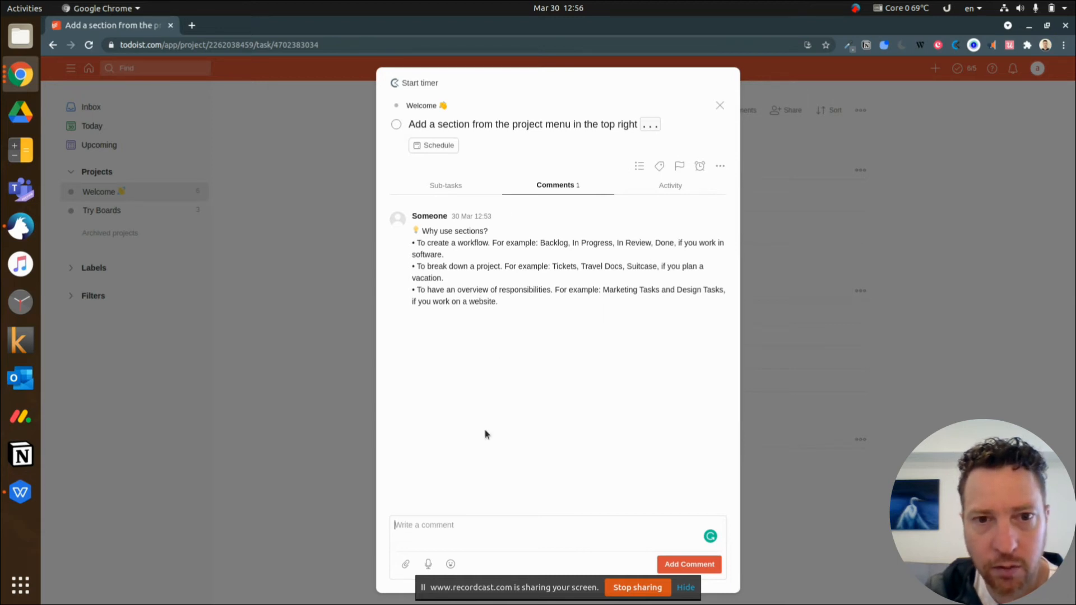
left_click(669, 186)
left_click(639, 166)
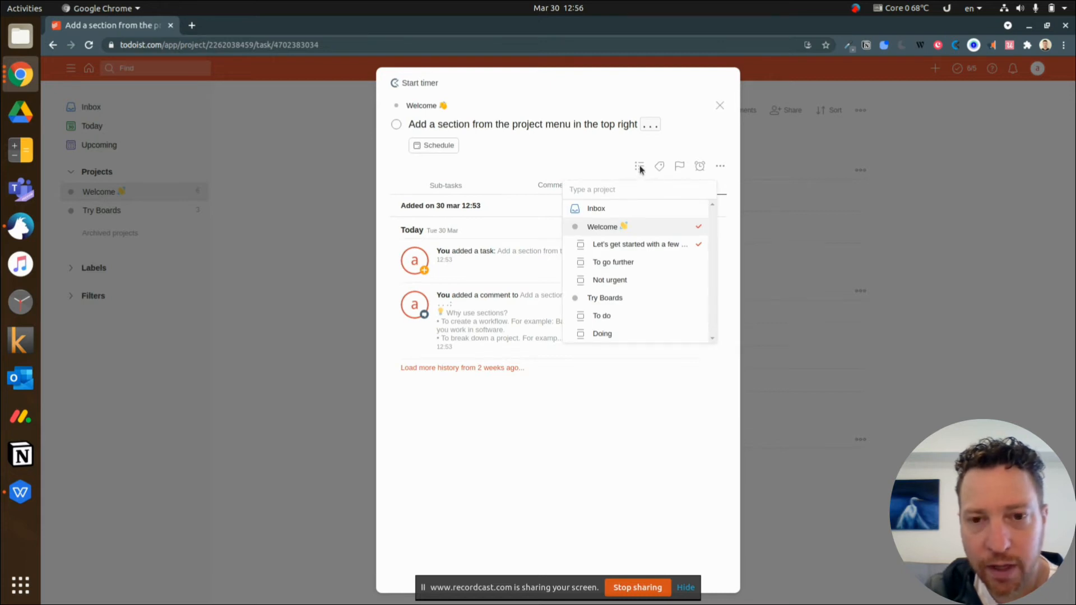
left_click(583, 163)
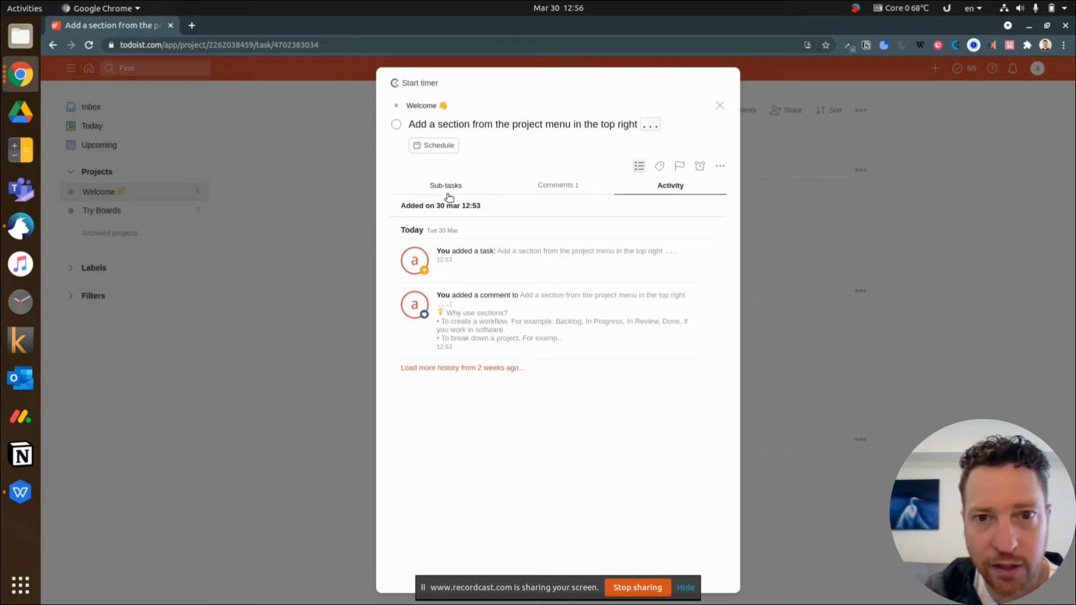
left_click(720, 167)
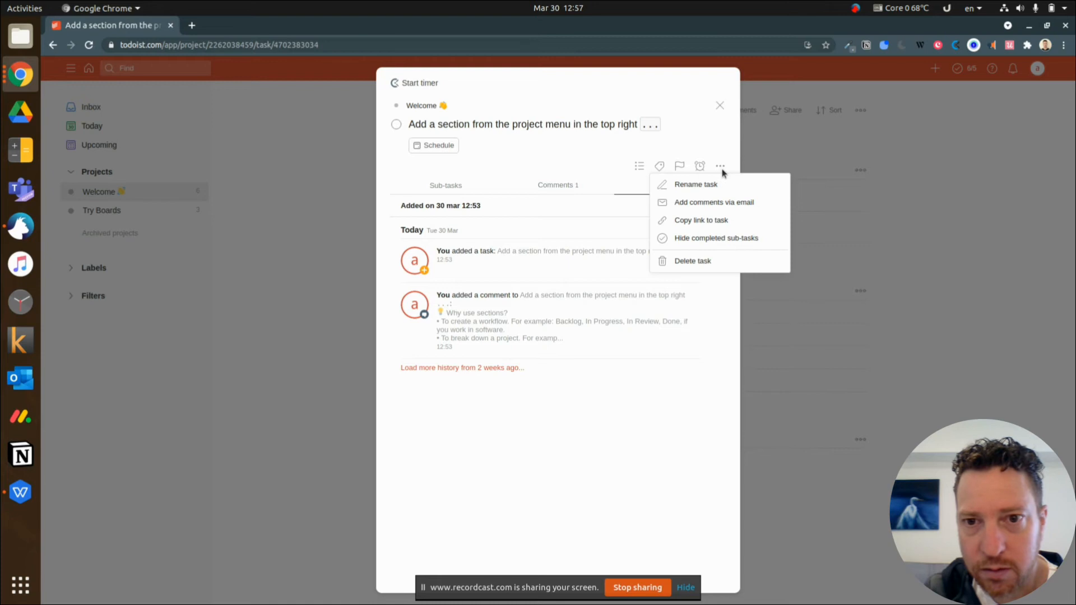
left_click(599, 448)
left_click(719, 106)
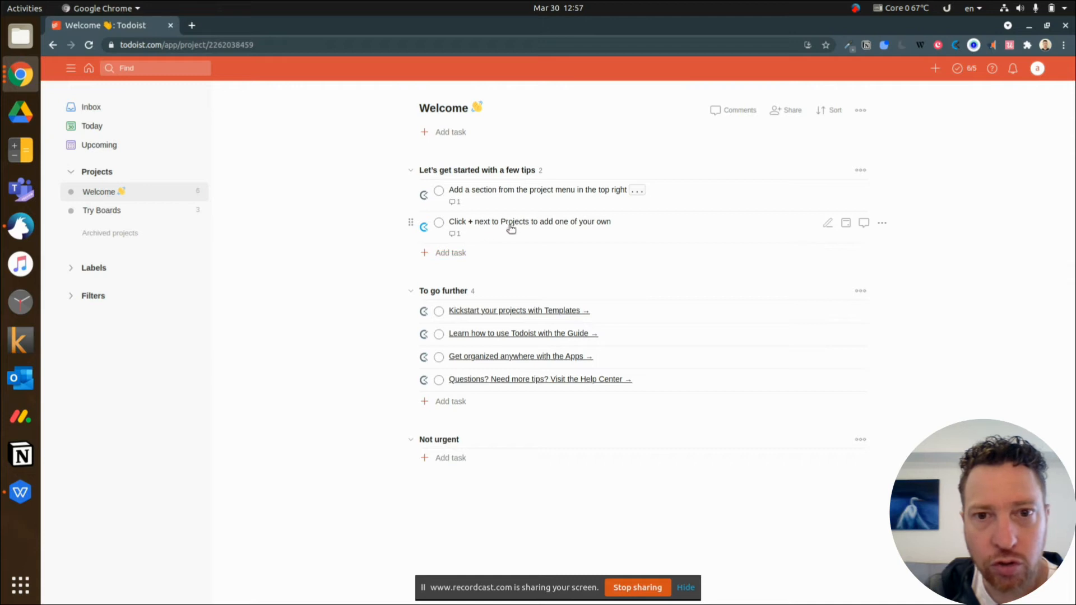
left_click(439, 191)
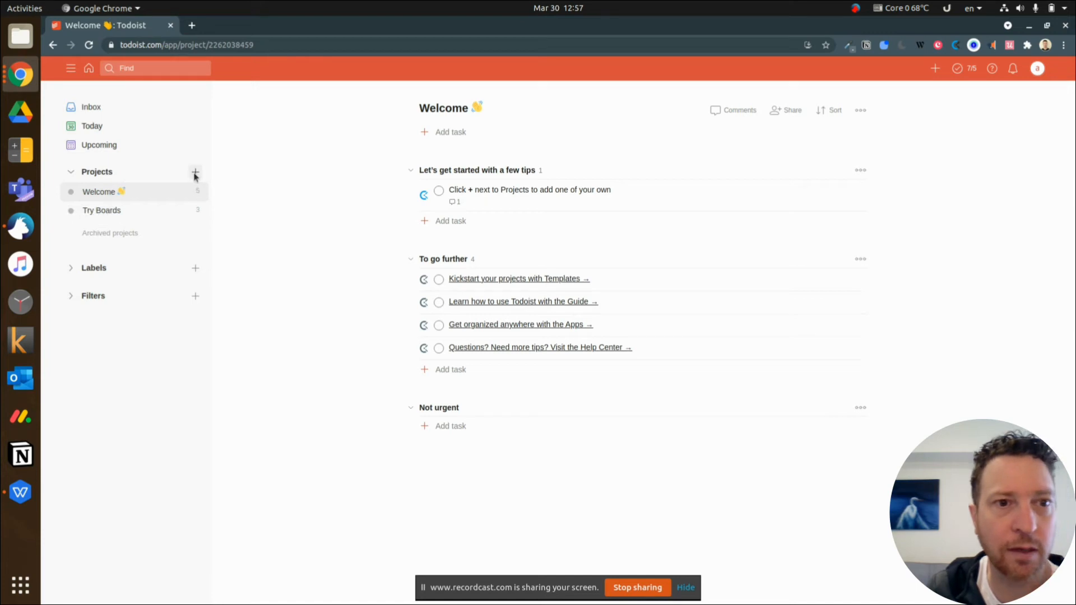
Create a project named "New project" with the Violet color and Board view, and add it to favorites
left_click(195, 173)
type("New project")
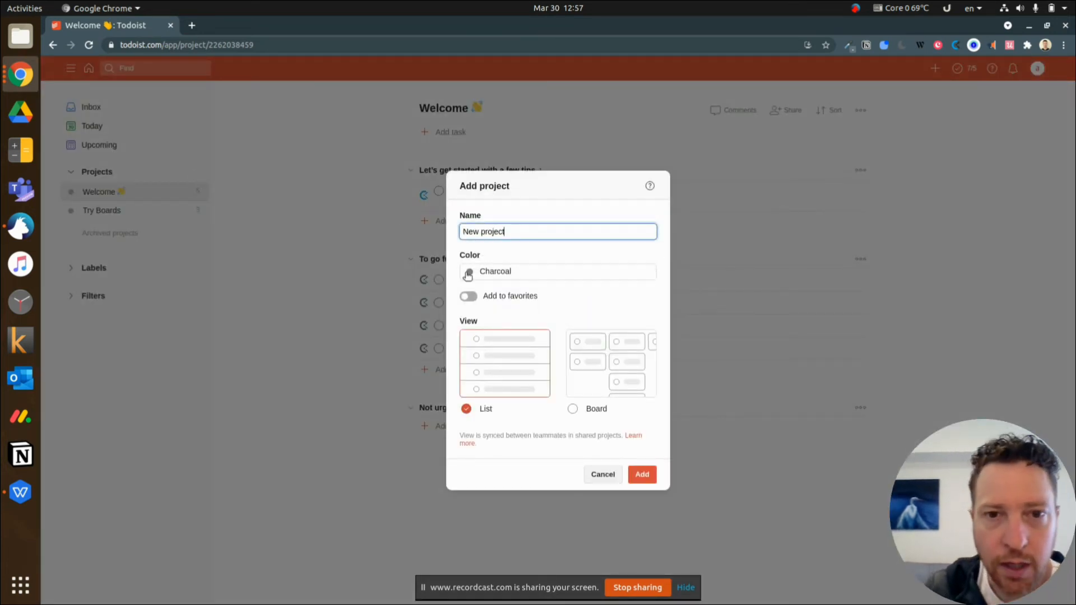
left_click(504, 273)
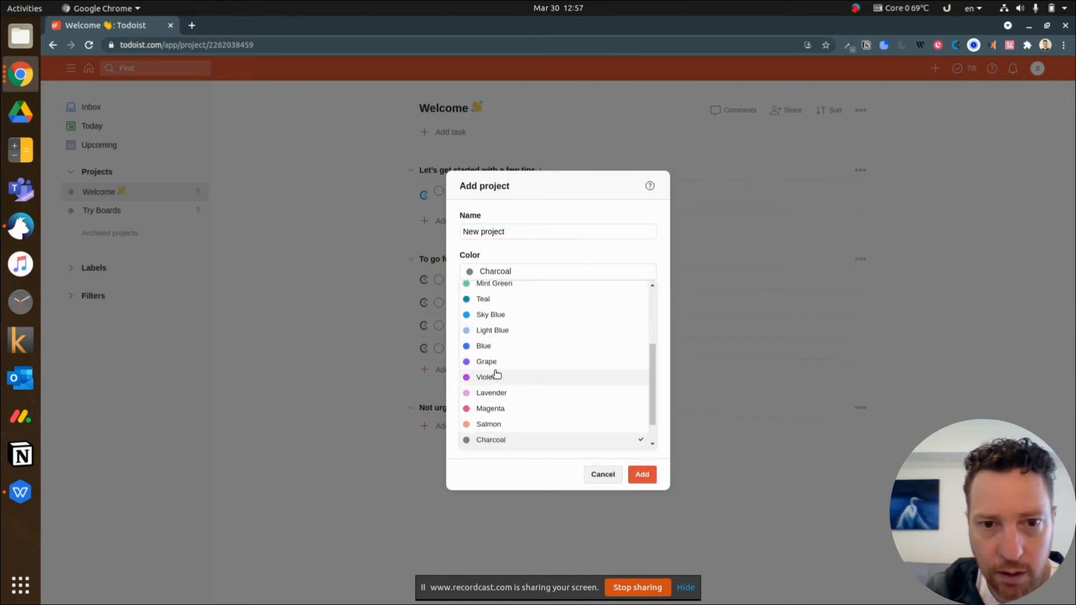
left_click(494, 374)
left_click(470, 296)
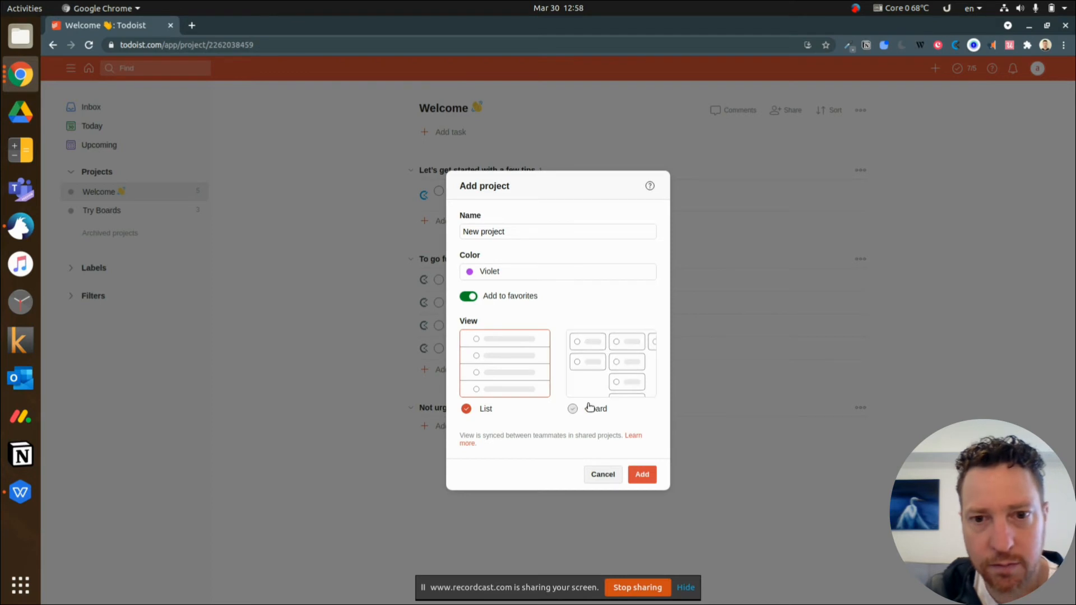
left_click(596, 384)
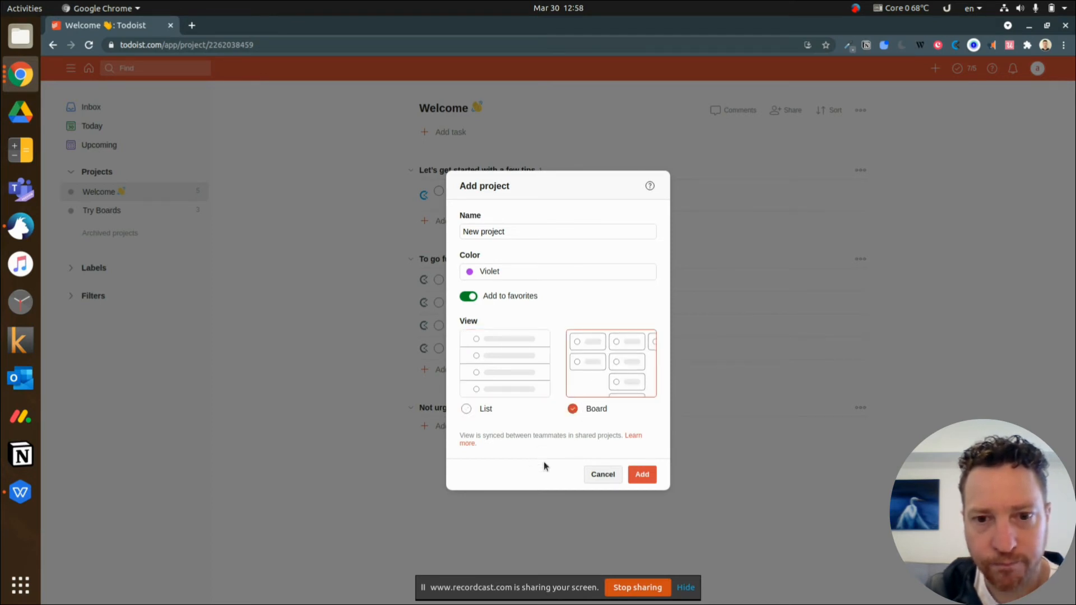
left_click(642, 474)
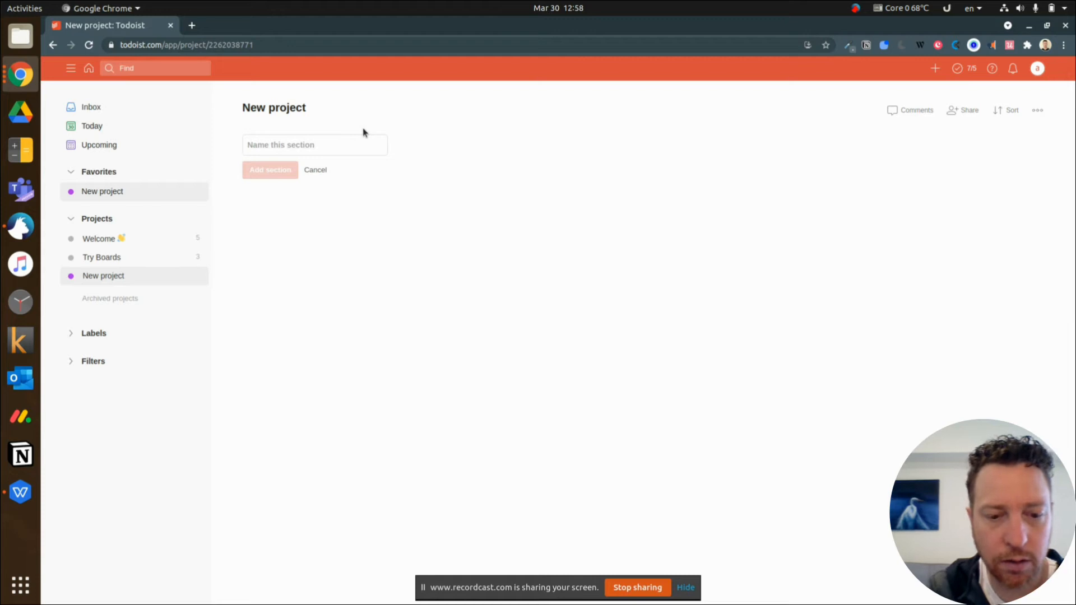
Add a section named "To do" to New project and reset the board's sorting options
left_click(317, 181)
type("To do")
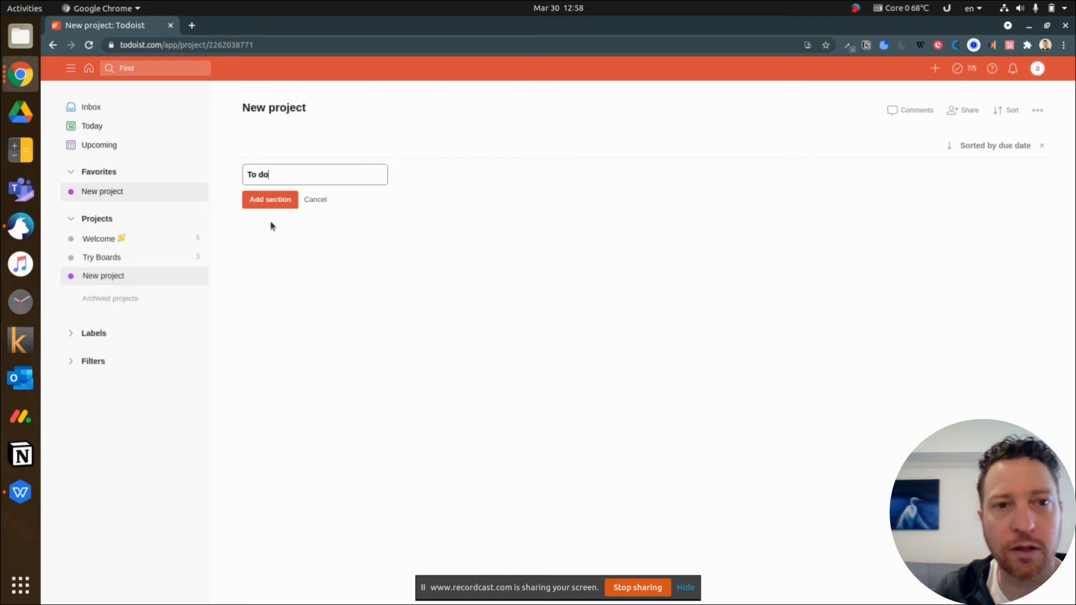
left_click(274, 203)
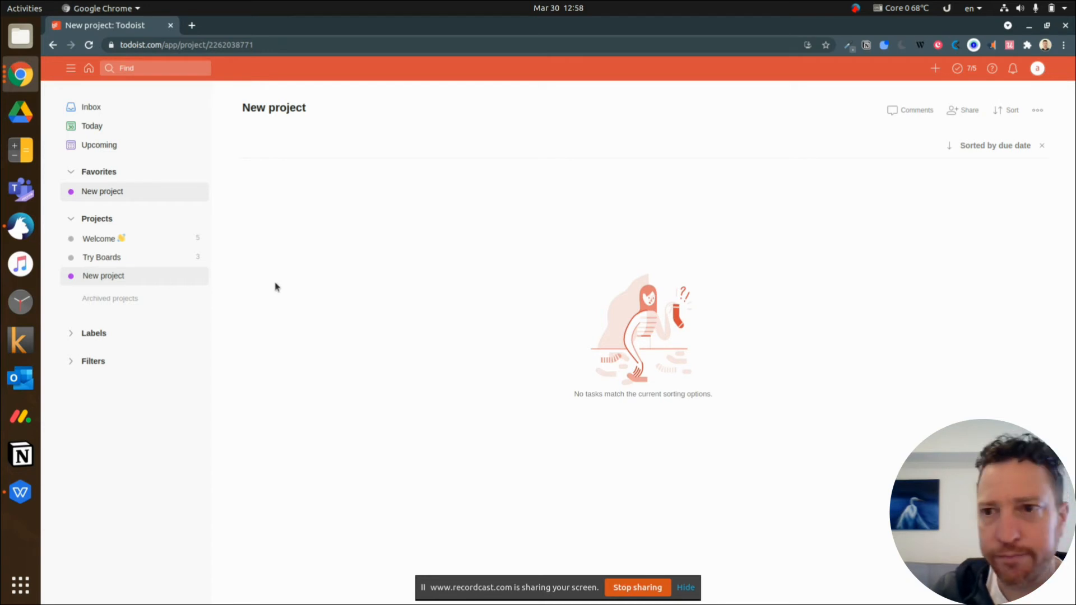
left_click(1041, 145)
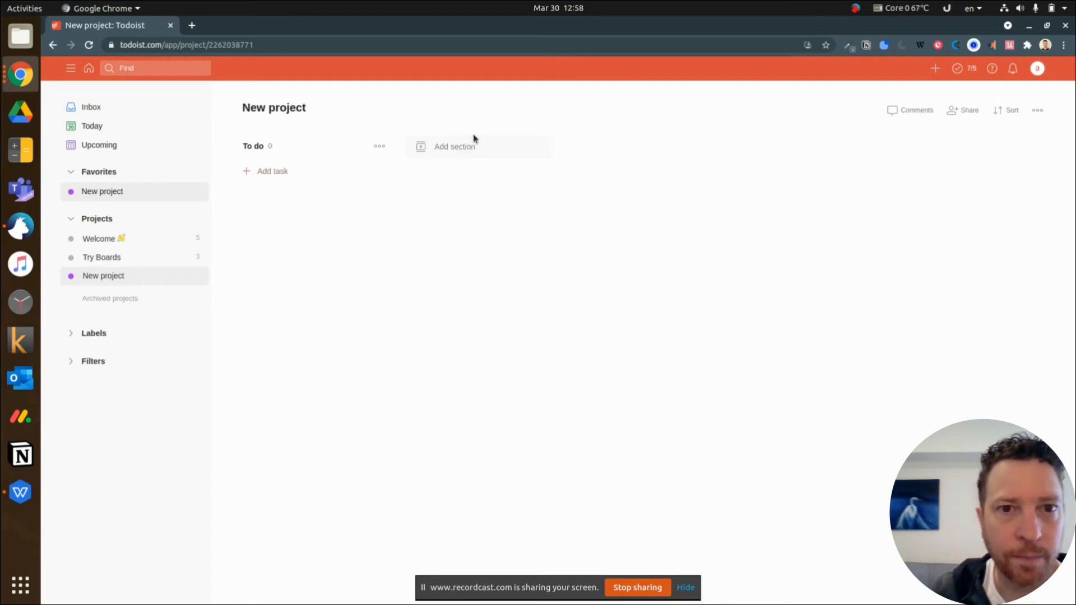
Add a second section named "In Progress" to New project
left_click(466, 146)
type("In Progress")
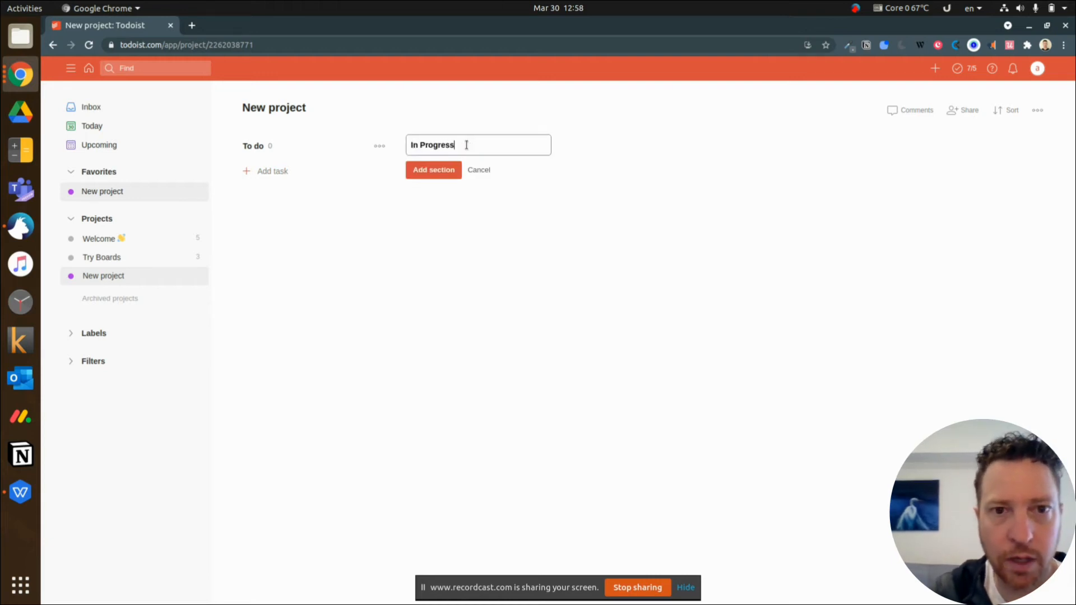
key("Return")
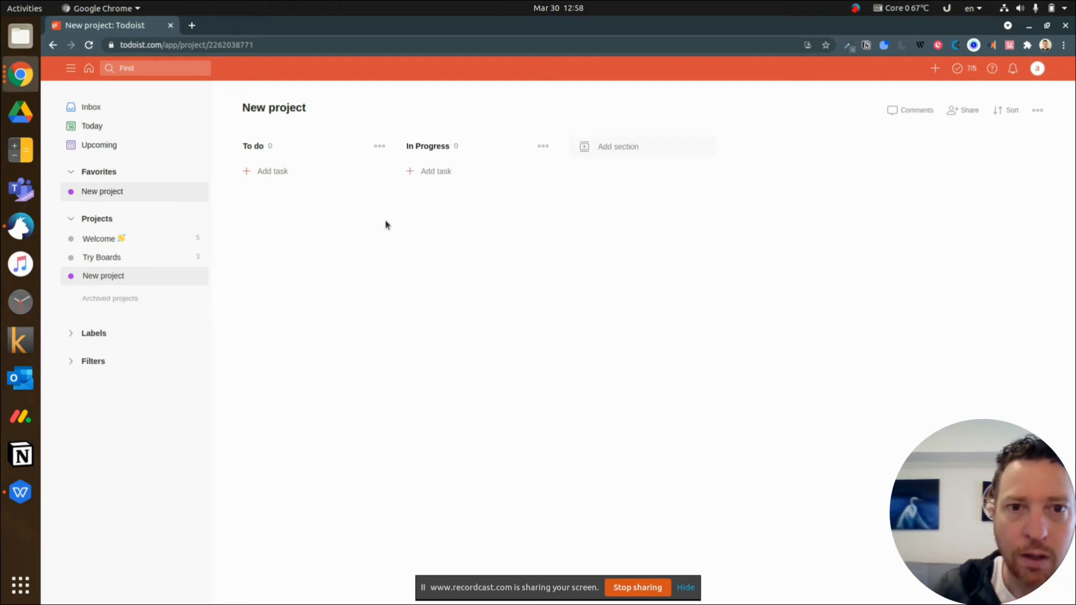
Add a task named "first task" with the due date 14 Apr to the To do section of New project
left_click(452, 175)
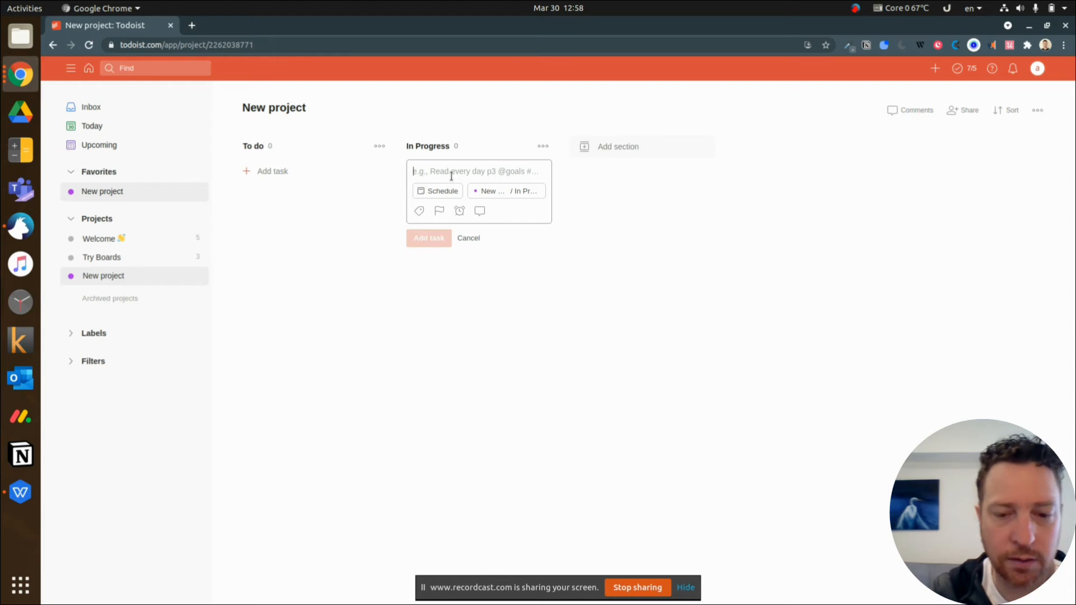
type("first task")
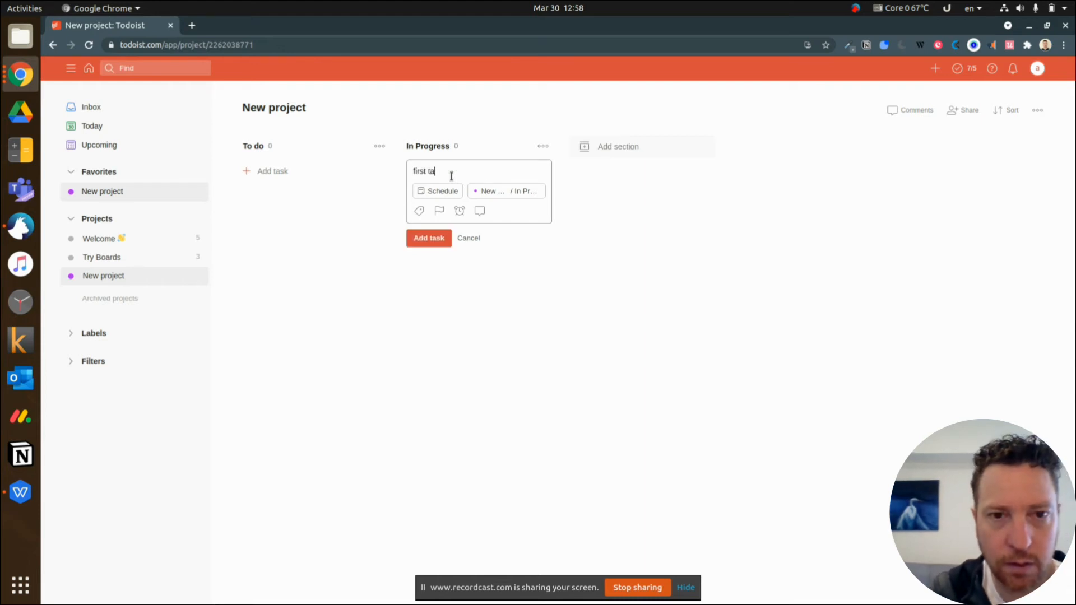
left_click(443, 191)
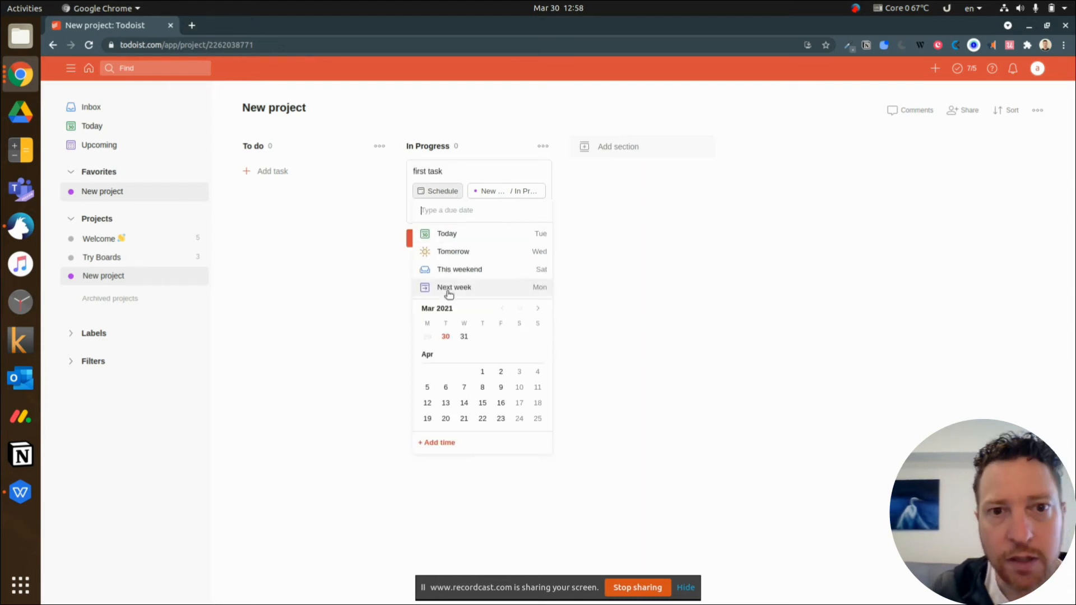
left_click(459, 404)
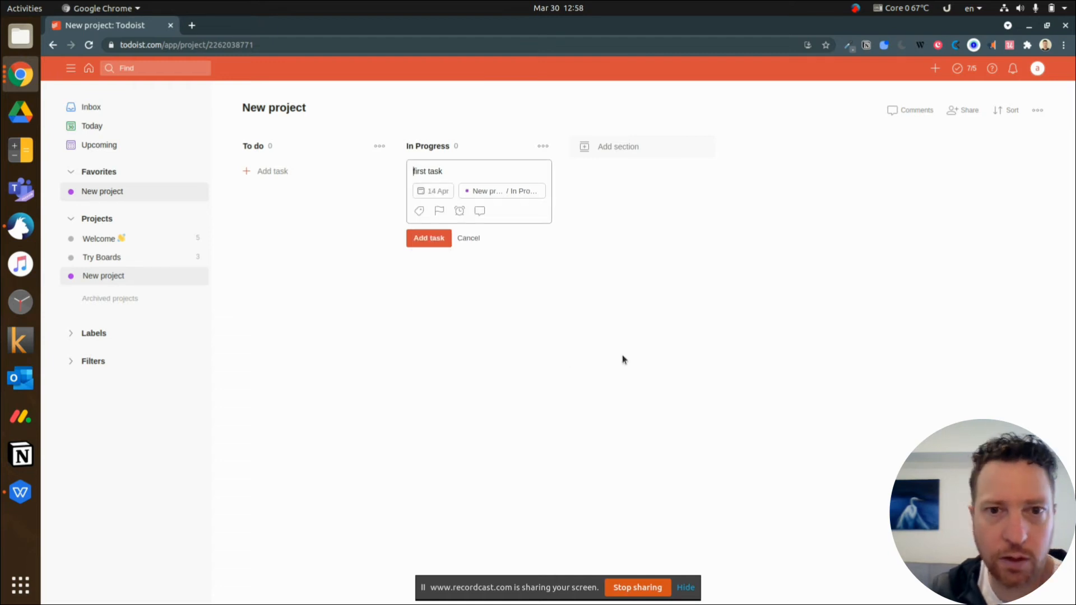
left_click(493, 191)
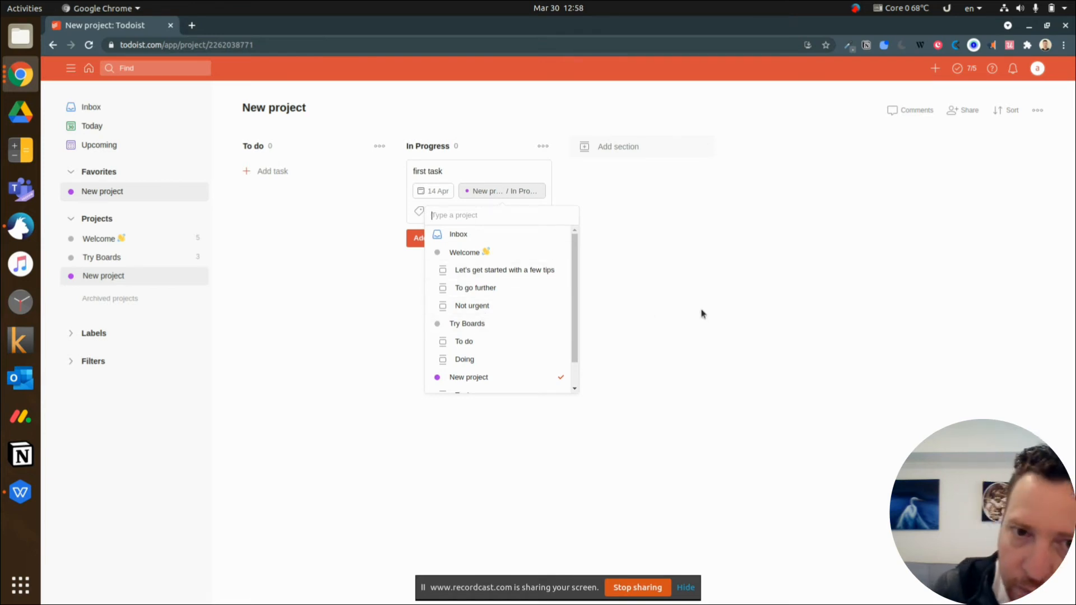
scroll(533, 325, "down", 1)
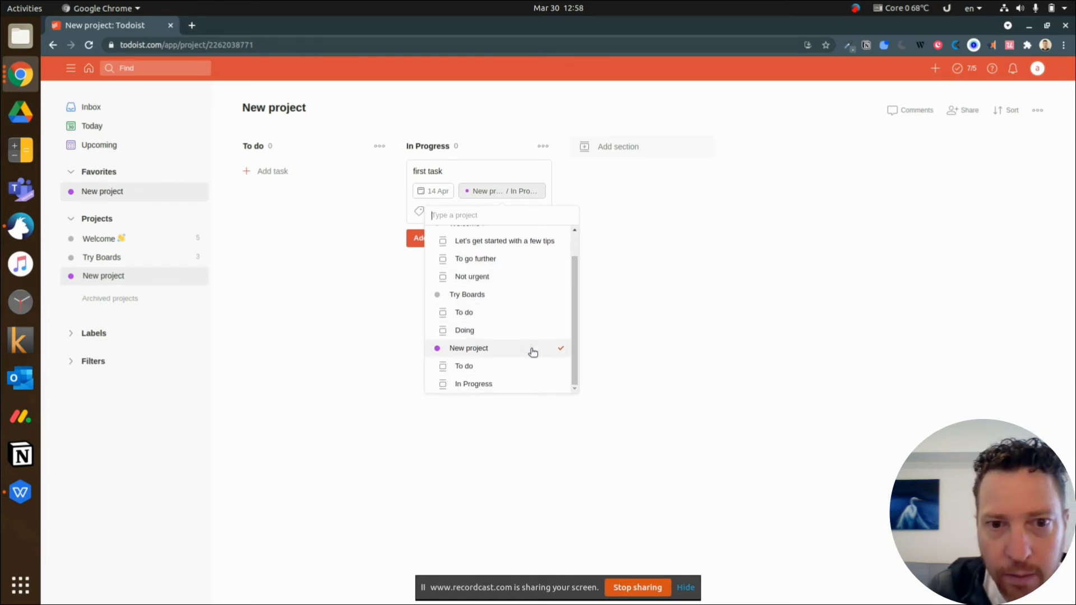
left_click(513, 371)
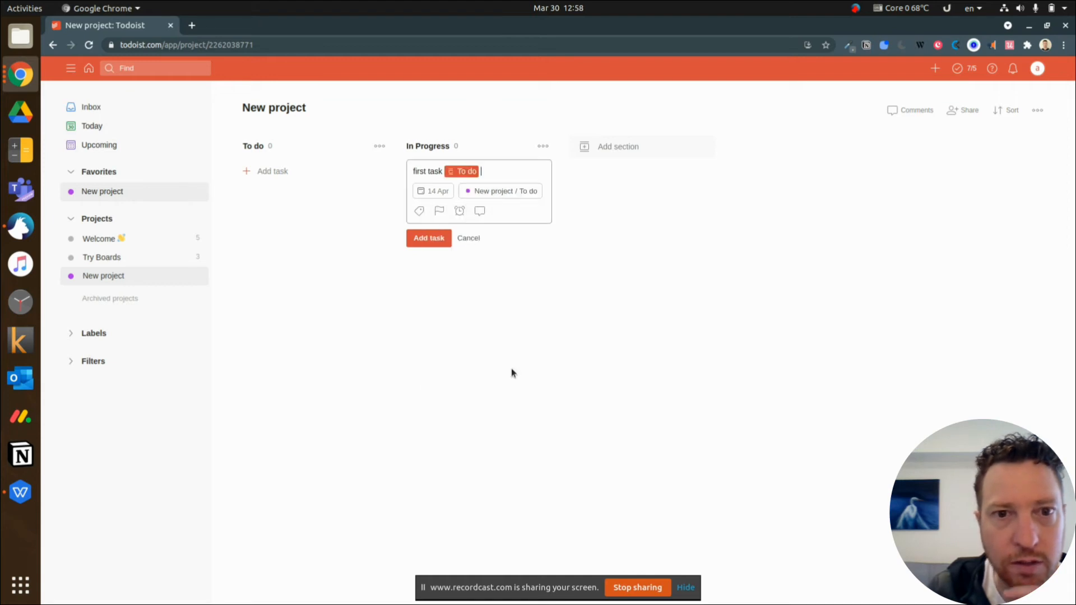
left_click(442, 240)
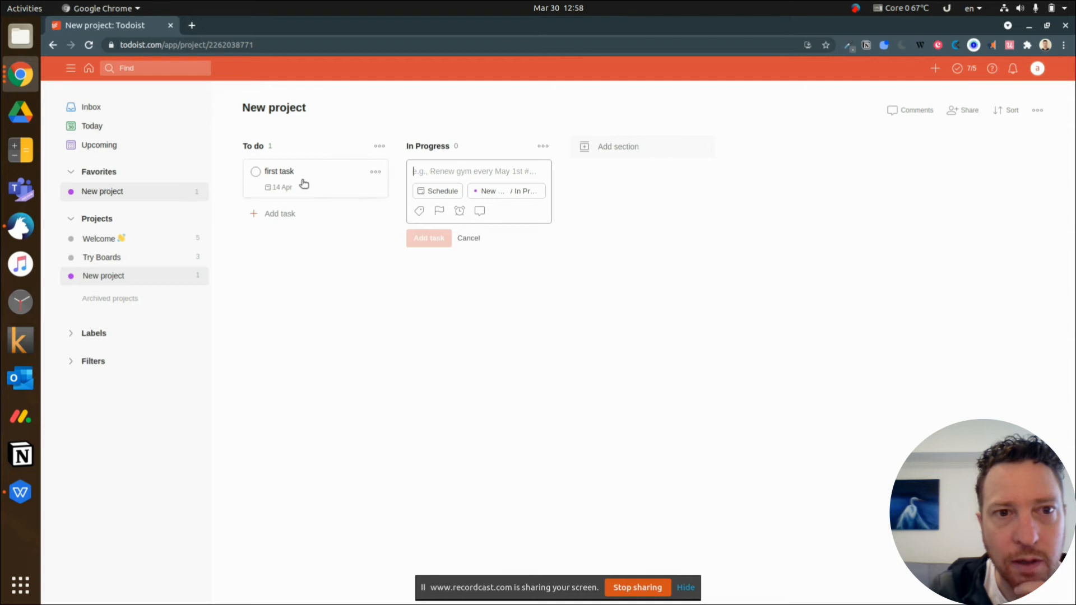
Add a task named "in prog" to the In Progress section of New project
type("in prog")
key("Return")
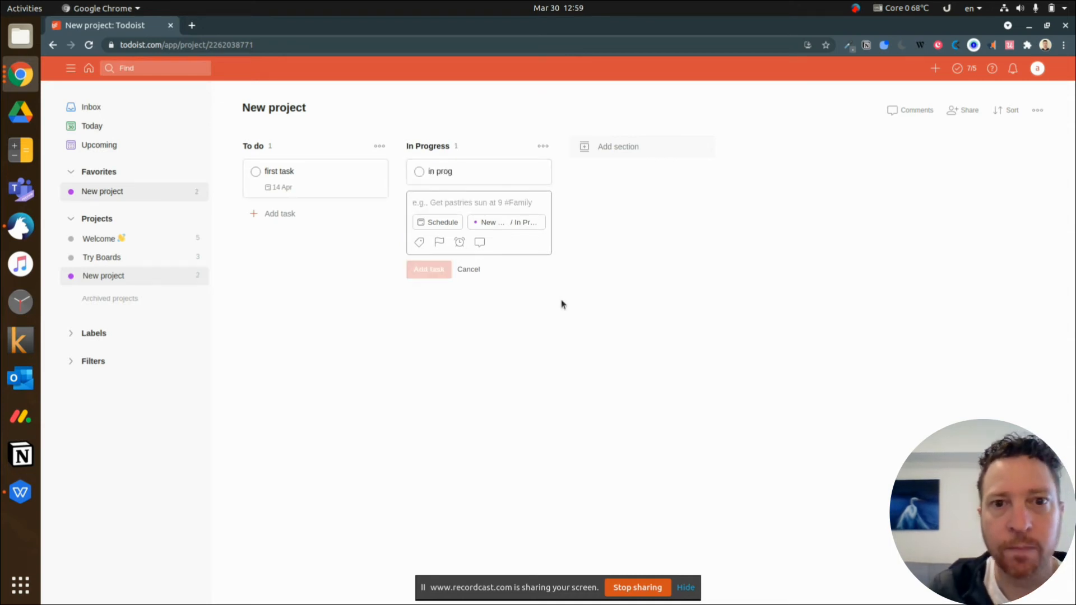
mouse_move(509, 173)
left_mouse_down()
mouse_move(344, 182)
mouse_move(443, 161)
mouse_move(493, 179)
left_mouse_up()
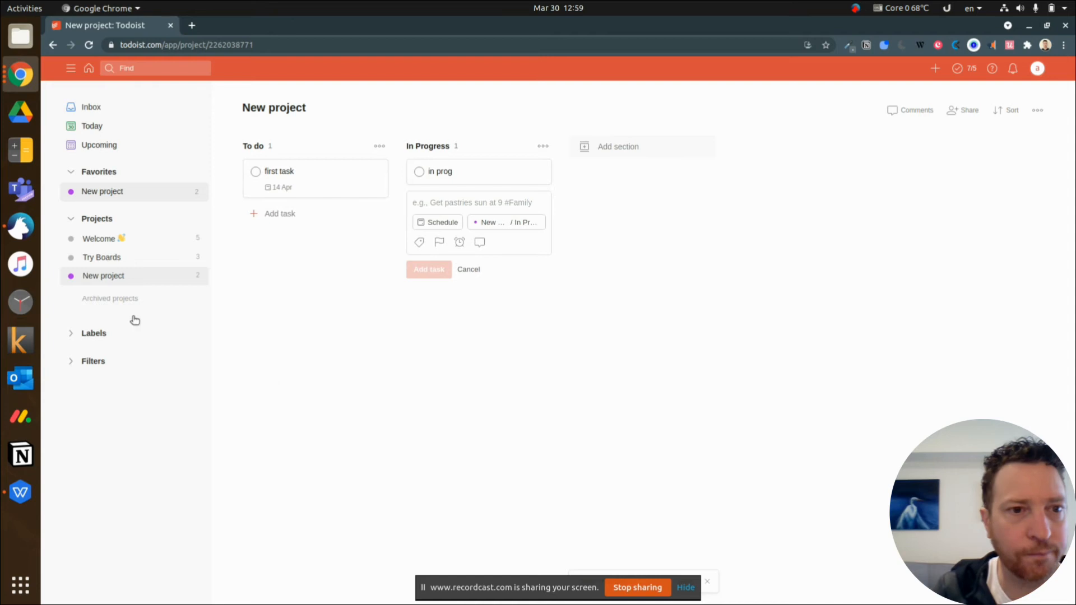
Return to the Welcome project and open the "Organize Your Finances" template through the "Kickstart your projects with Templates" task
left_click(99, 240)
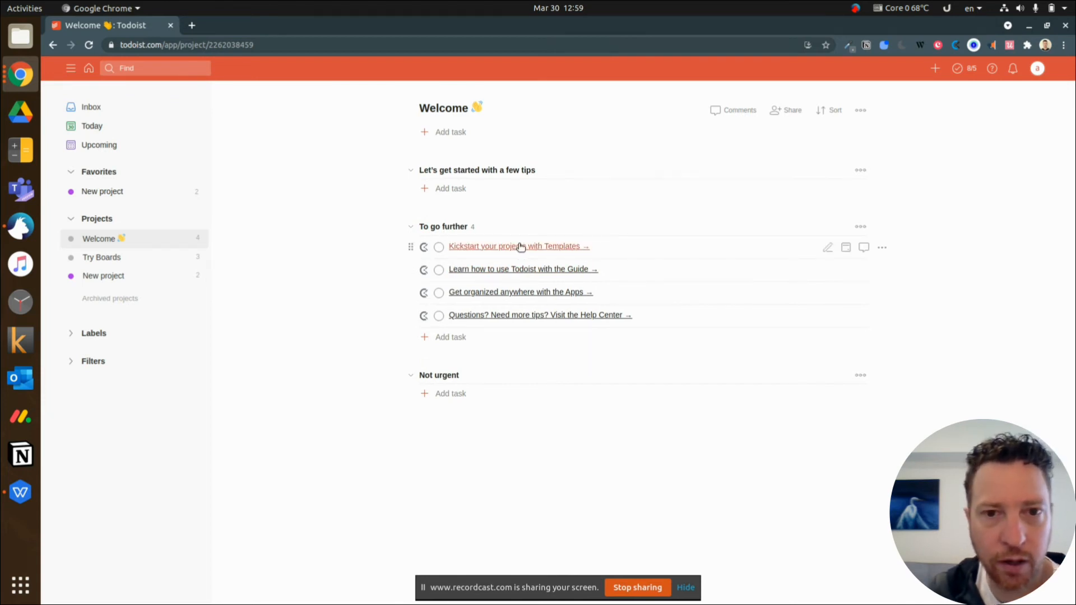
left_click(495, 250)
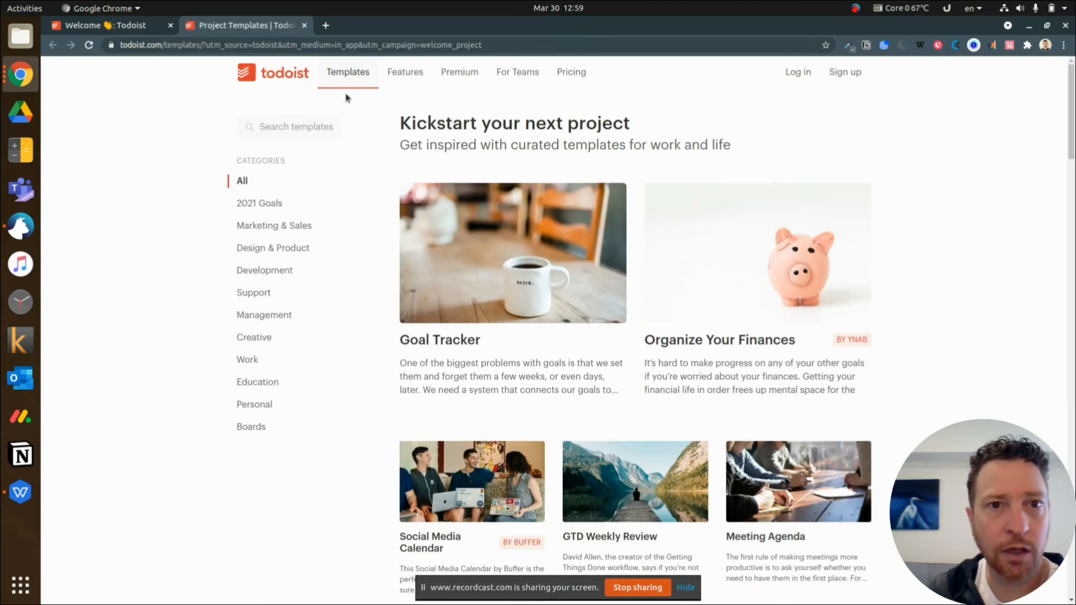
scroll(745, 231, "down", 3)
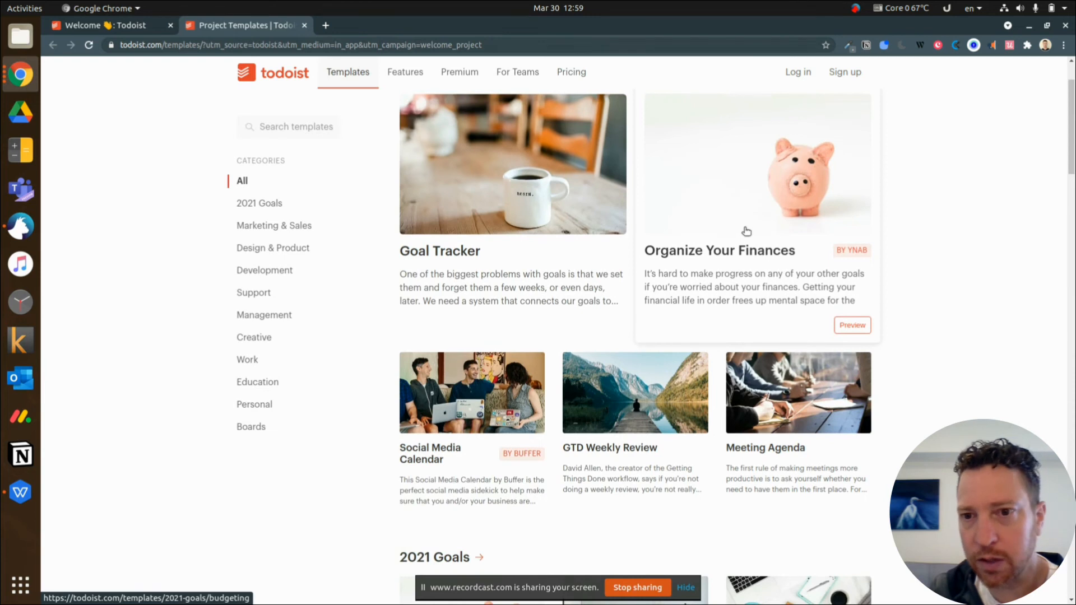
left_click(745, 231)
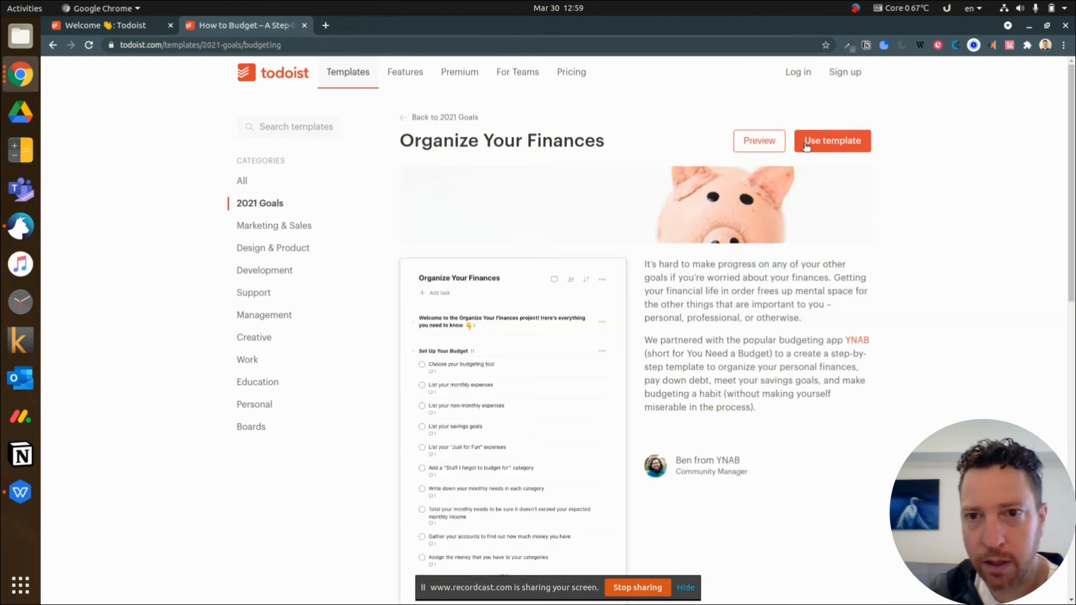
Preview the tasks of the "Organize Your Finances" template and import it into the project list
left_click(759, 141)
scroll(560, 291, "down", 2)
scroll(537, 306, "down", 6)
scroll(530, 330, "up", 8)
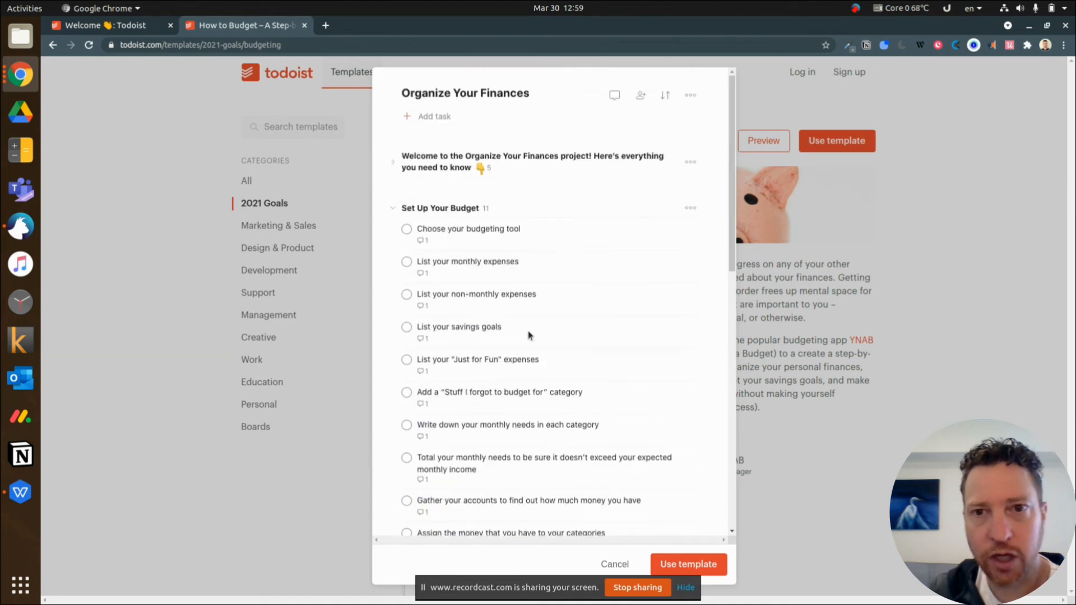
left_click(907, 213)
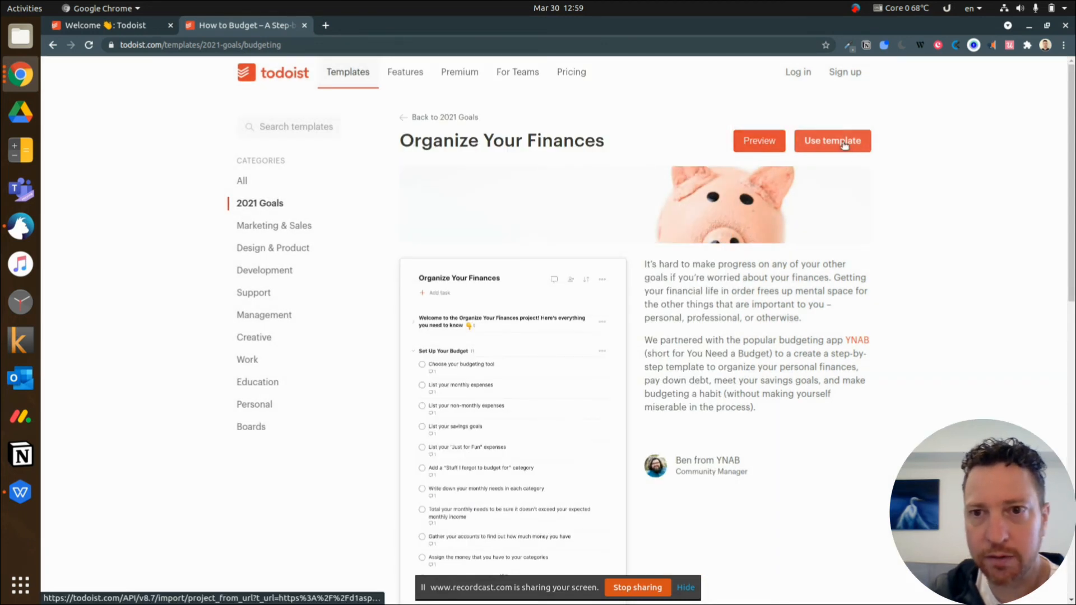
left_click(836, 141)
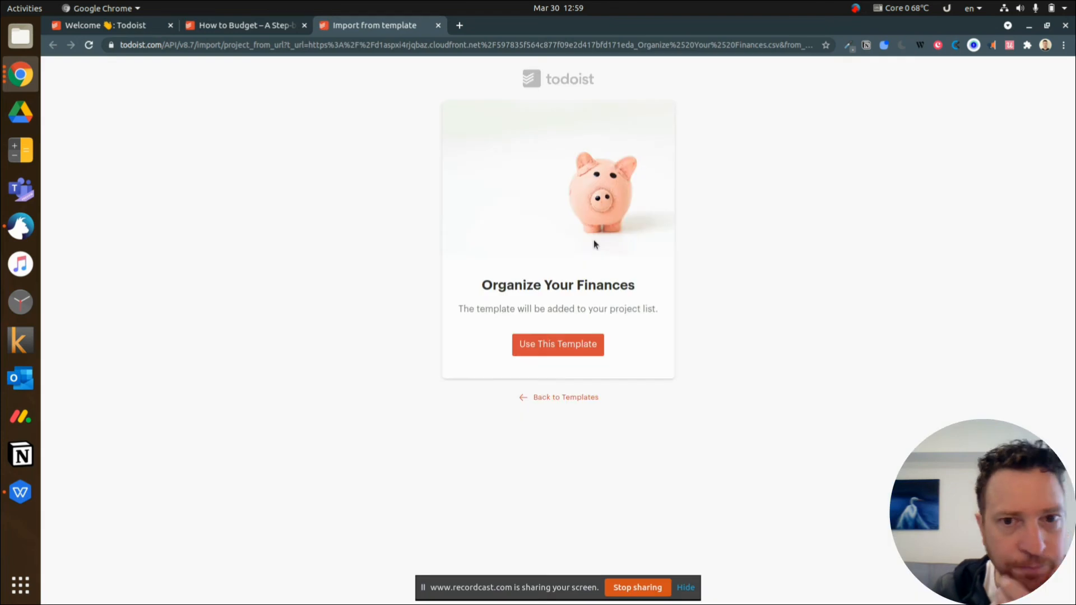
left_click(519, 353)
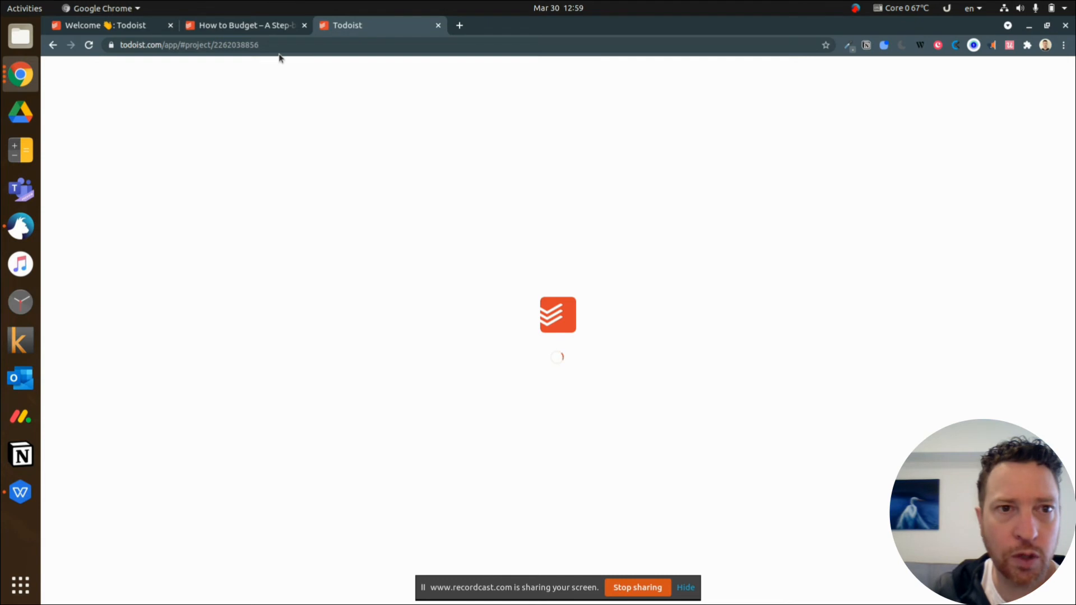
Compare the "Organize Your Finances" template page with the imported project and look through the project's tasks
left_click(260, 25)
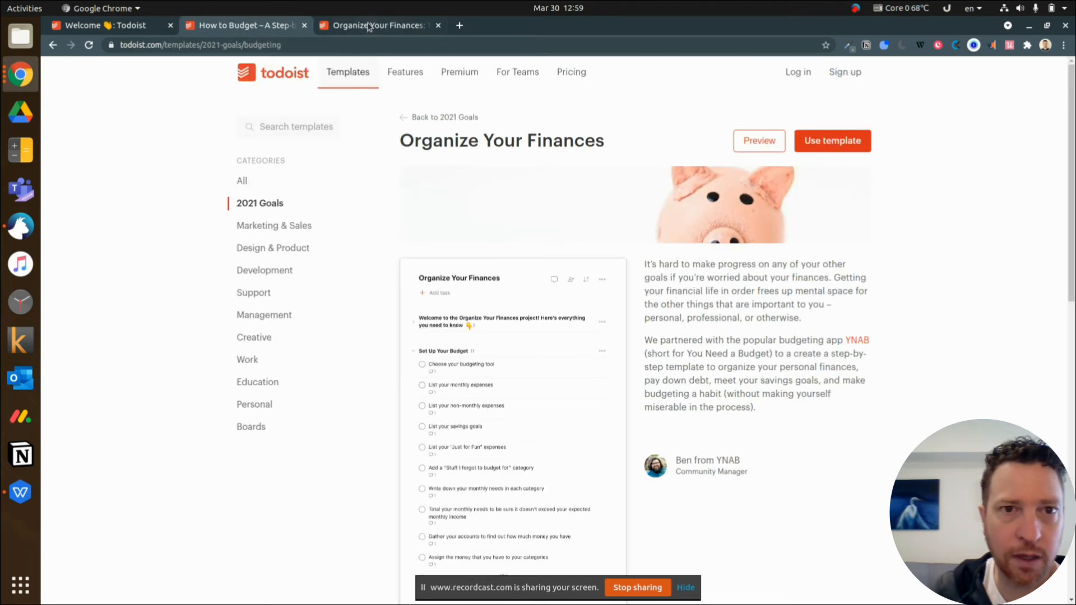
left_click(369, 28)
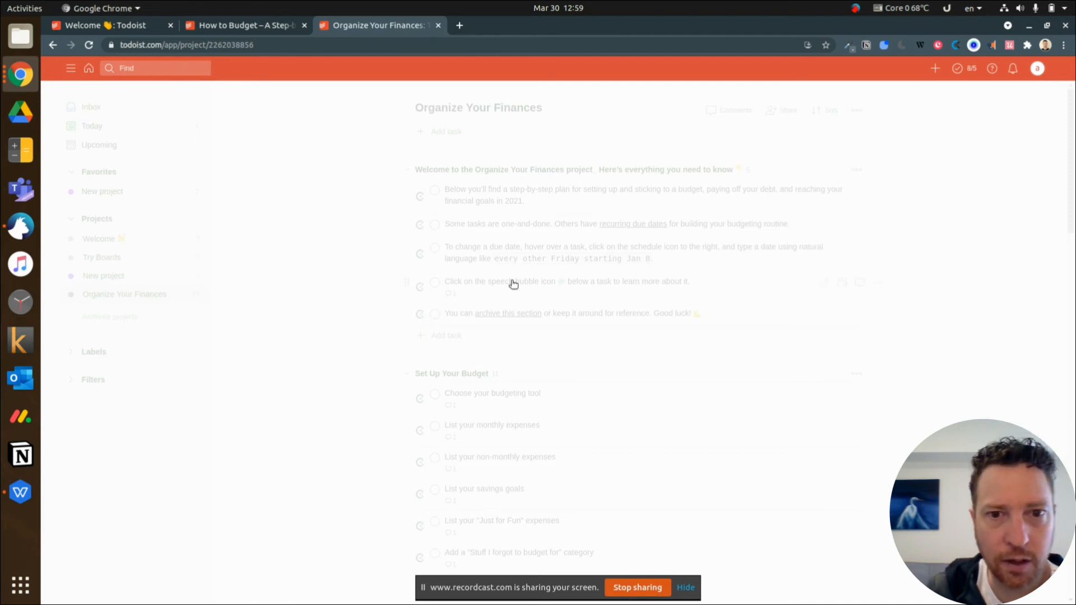
scroll(331, 240, "down", 4)
scroll(330, 241, "up", 4)
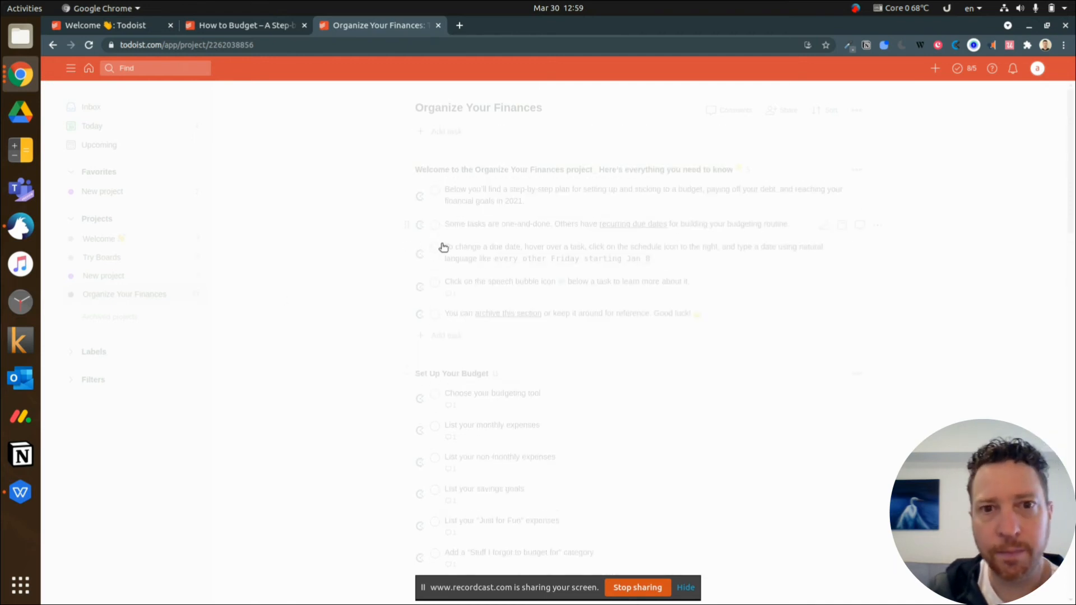
scroll(439, 248, "down", 5)
scroll(295, 250, "up", 5)
View the New project board, and reopen the imported "Organize Your Finances" project in the browser tab holding the Welcome project
left_click(114, 200)
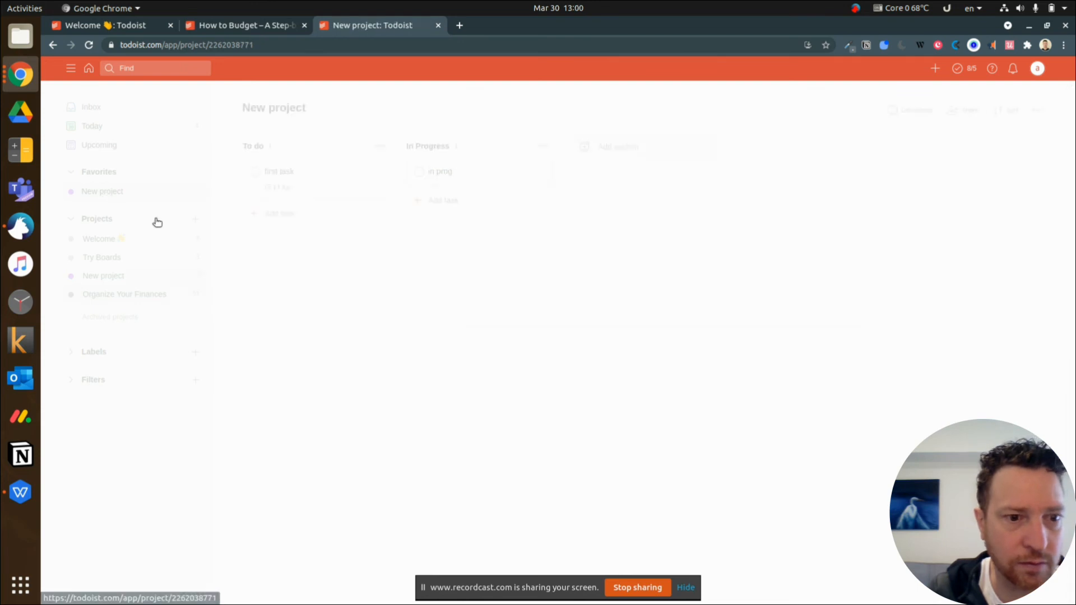
left_click(133, 26)
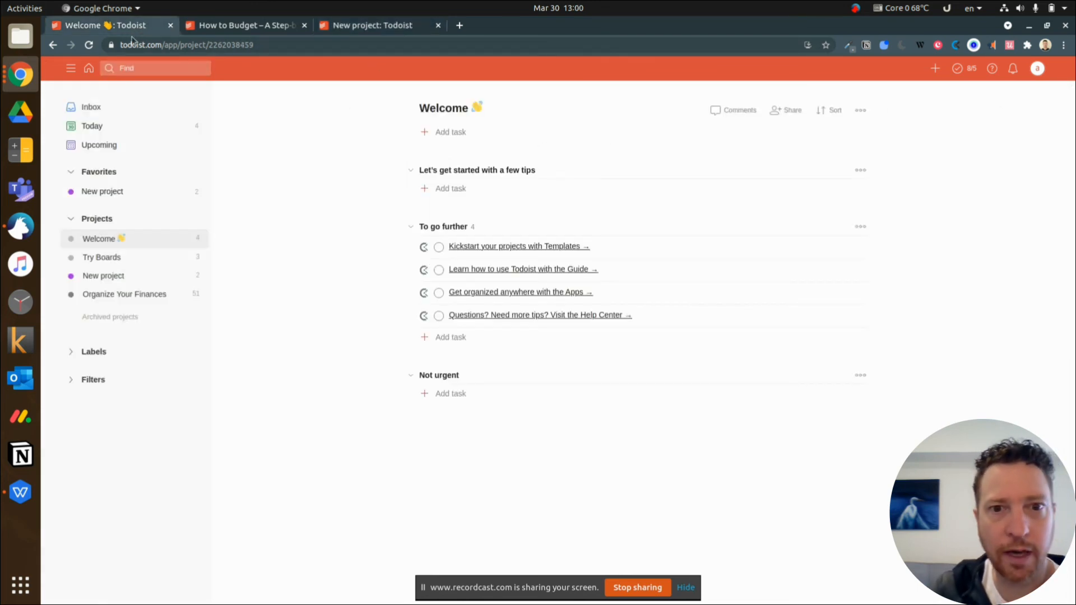
left_click(124, 298)
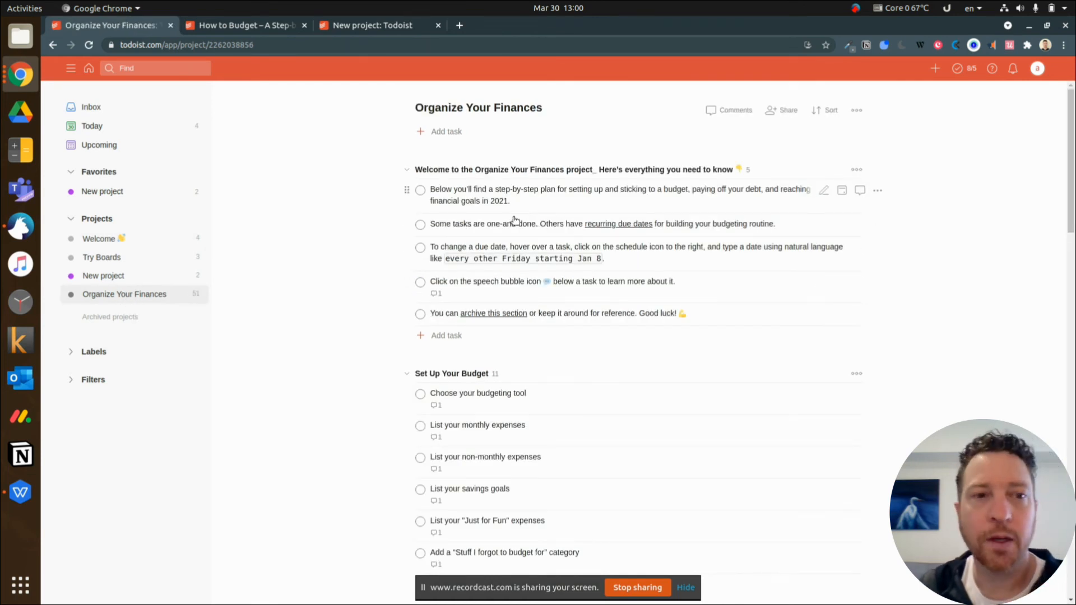
Return to the Welcome project and complete the "Kickstart your projects with Templates" task
left_click(98, 243)
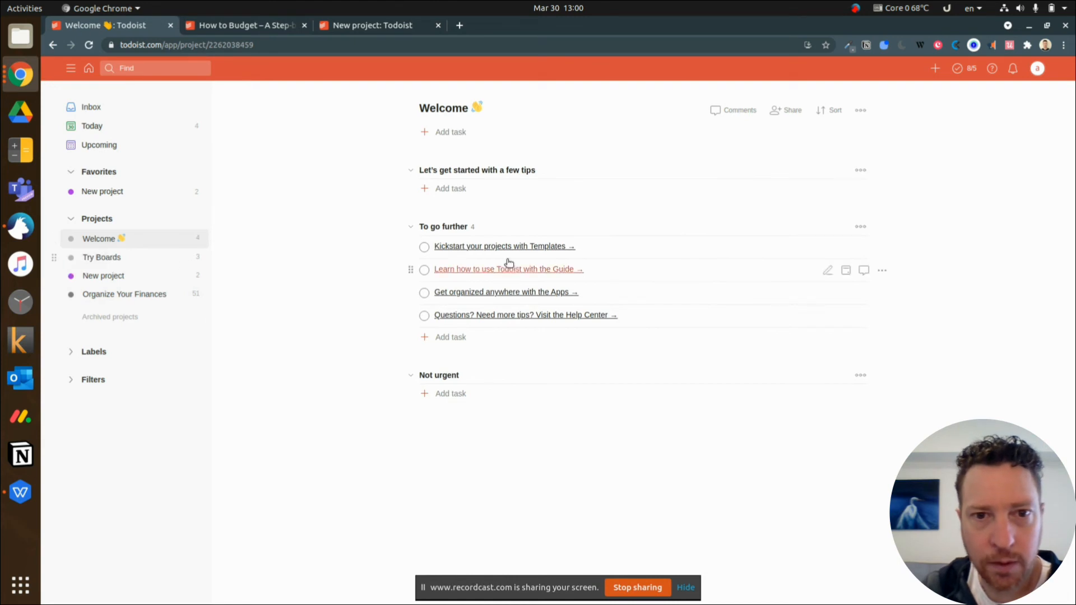
left_click(424, 248)
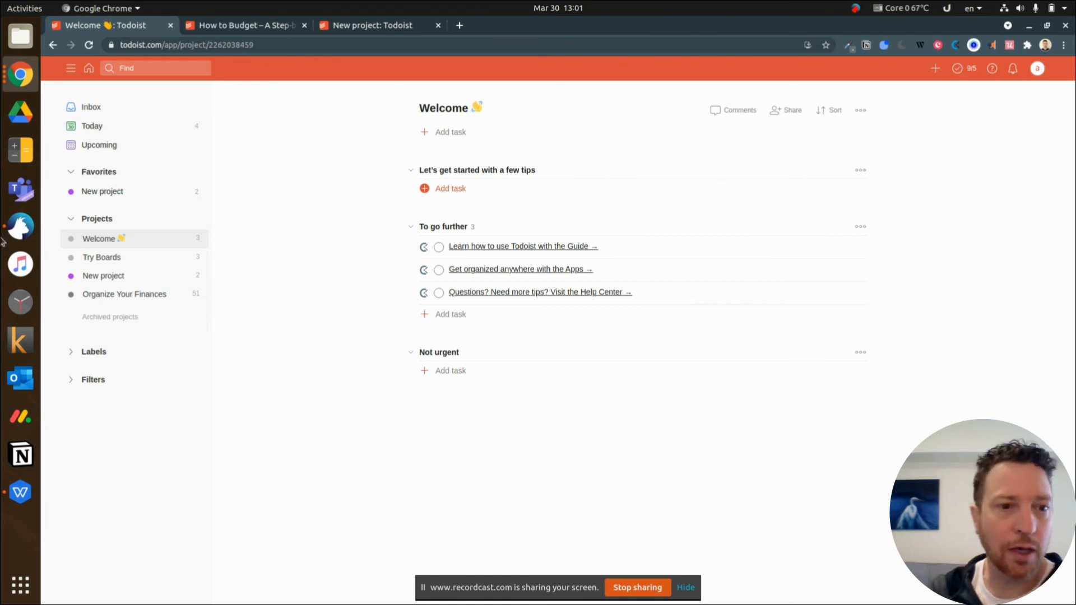
View the details of the "Questions? Need more tips? Visit the Help Center" task and close them
left_click(454, 289)
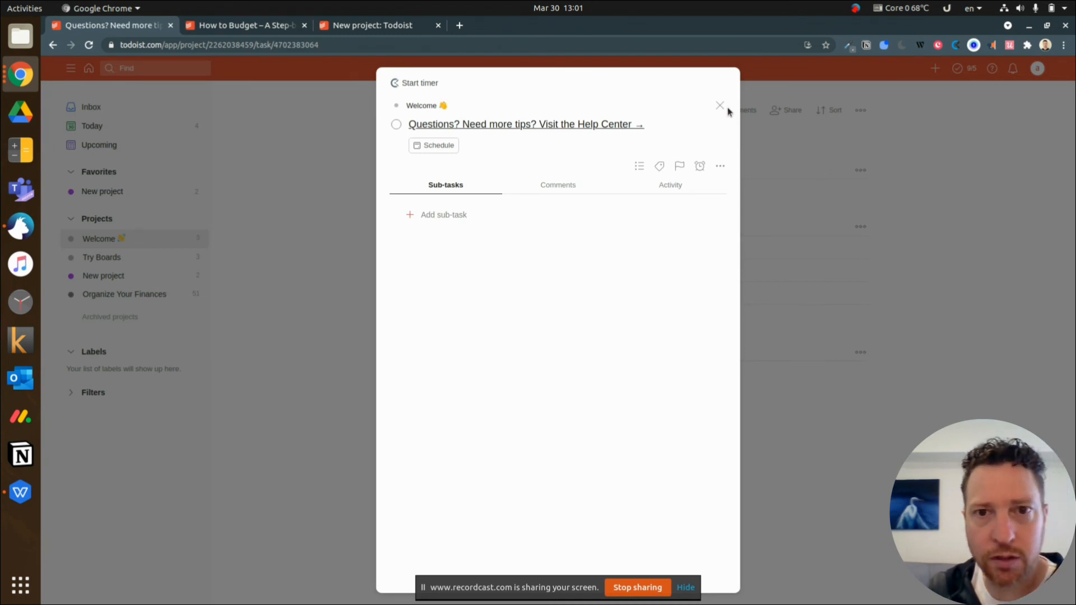
left_click(719, 106)
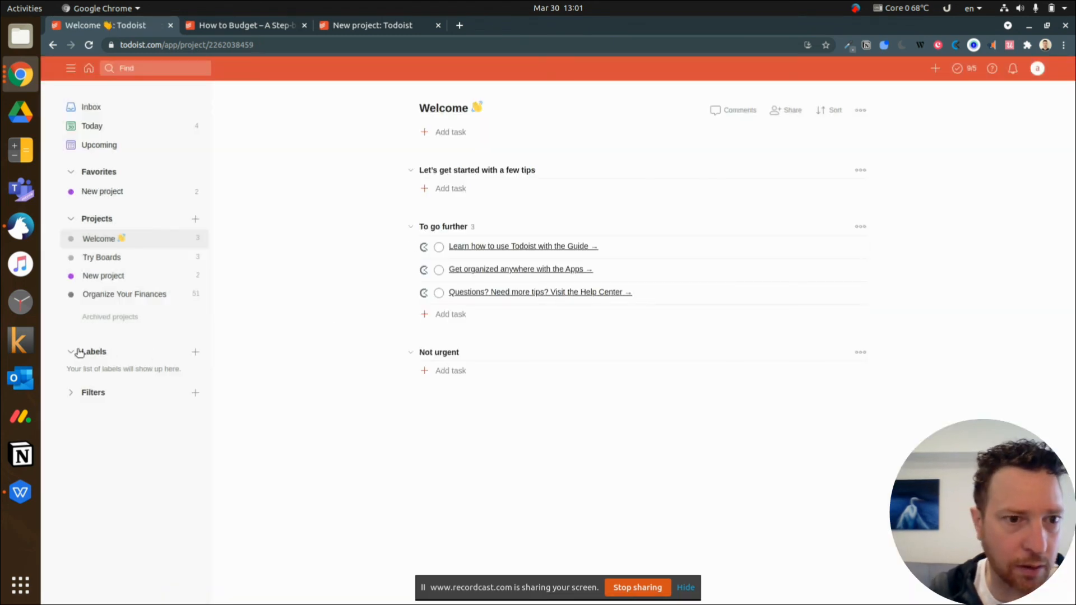